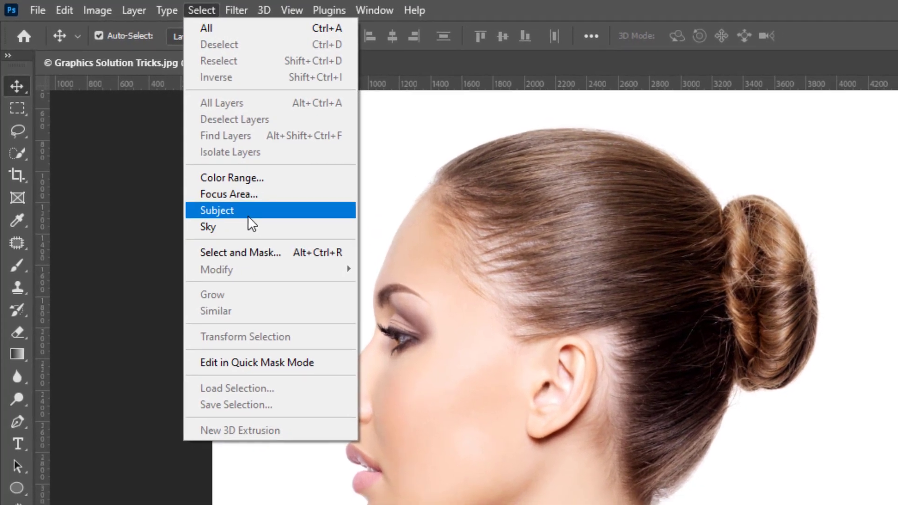
Select the woman with the Subject selection and feather the selection's edge
{"action": "left_click", "coordinate": [254, 219]}
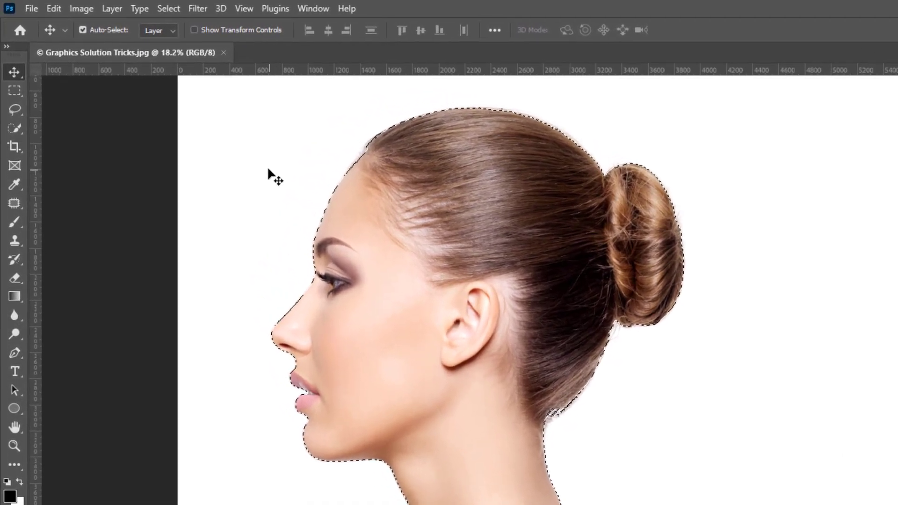
{"action": "left_click", "coordinate": [169, 9]}
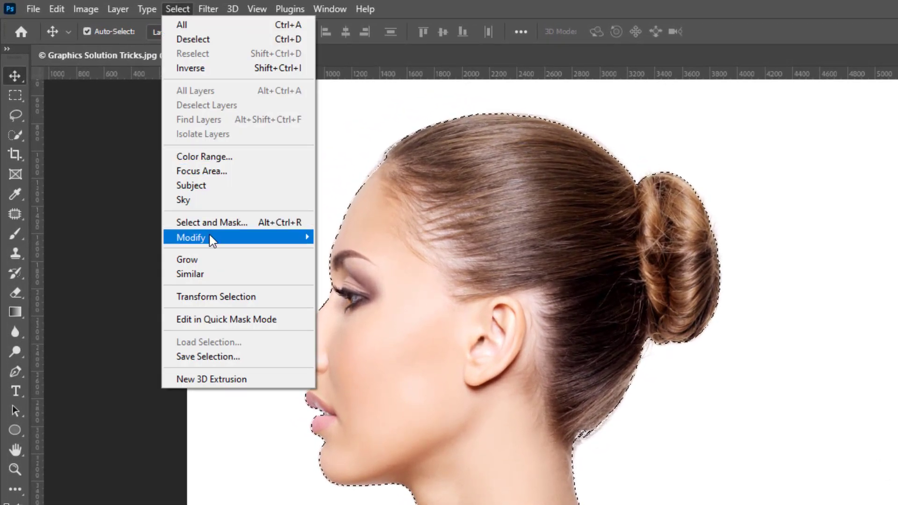
{"action": "mouse_move", "coordinate": [226, 238]}
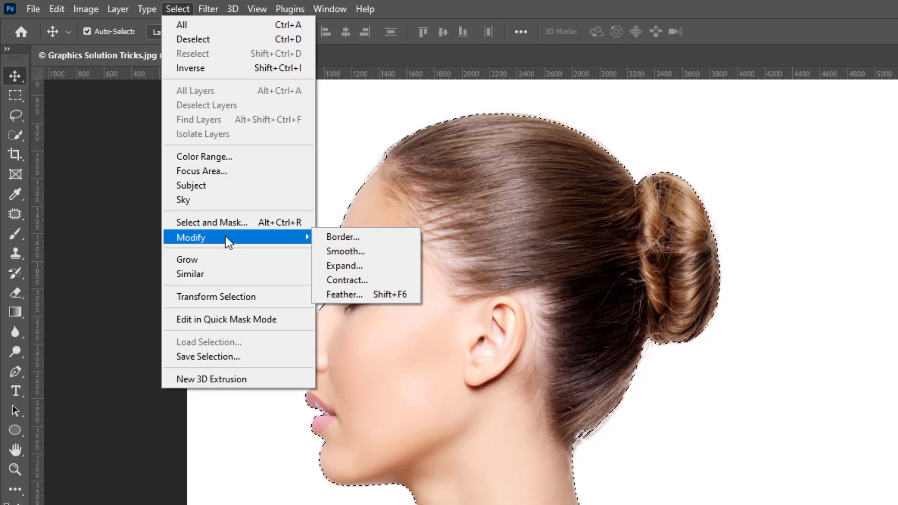
{"action": "left_click", "coordinate": [357, 293]}
{"action": "left_click", "coordinate": [716, 246]}
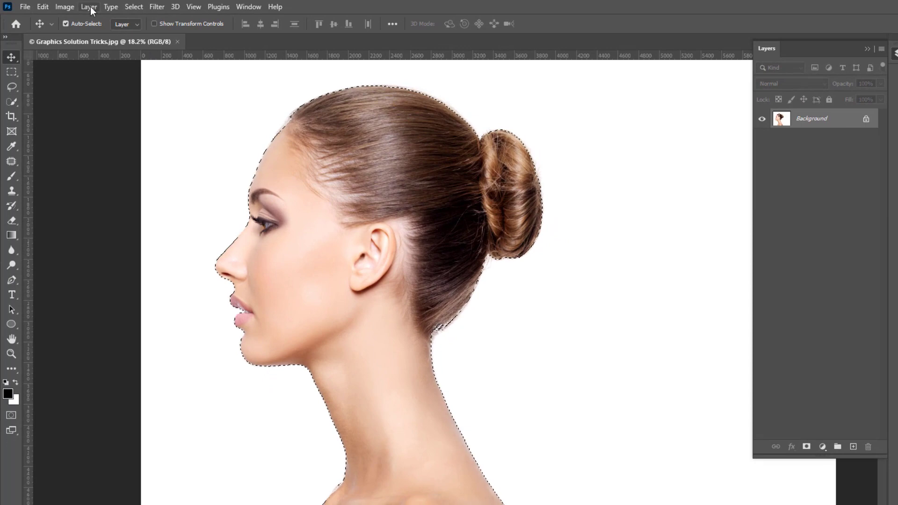
Copy the selected woman onto a new layer with Layer Via Copy
{"action": "left_click", "coordinate": [89, 7]}
{"action": "mouse_move", "coordinate": [96, 21]}
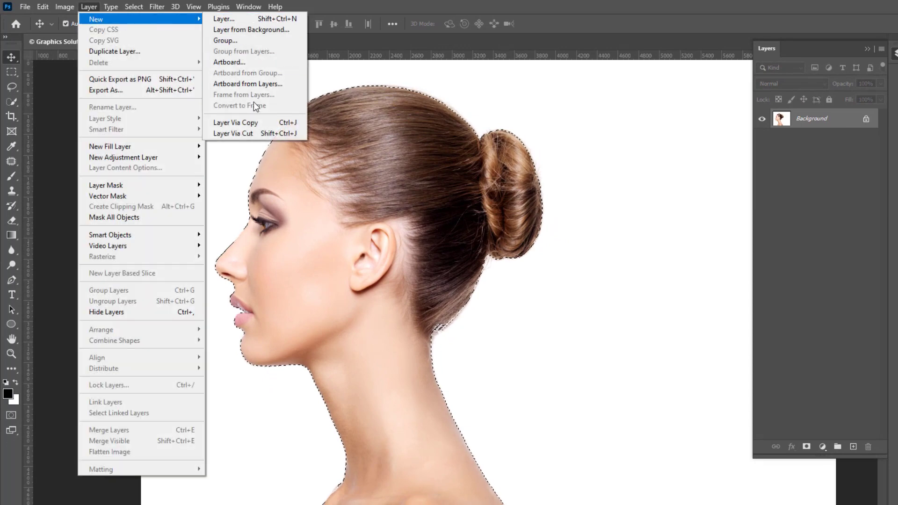
{"action": "left_click", "coordinate": [274, 123]}
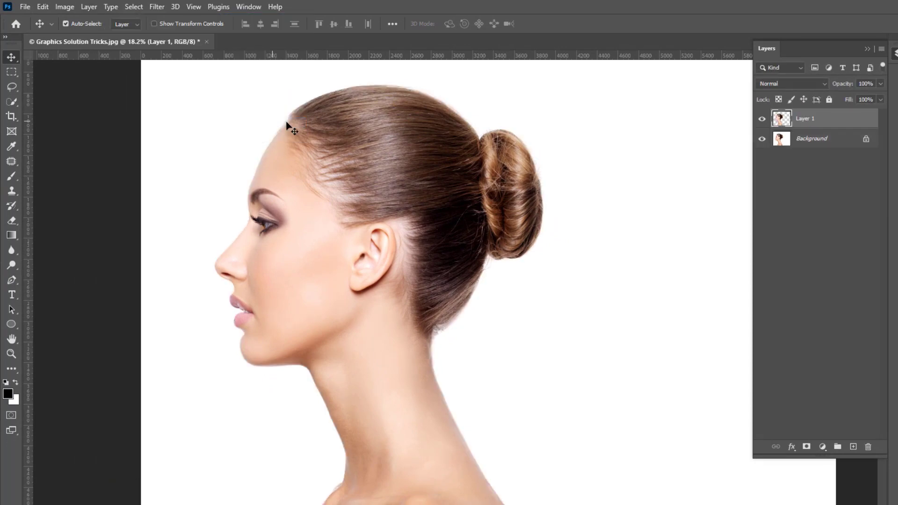
Add a Solid Color fill layer in f5f5f5 directly above the Background layer
{"action": "left_click", "coordinate": [818, 142]}
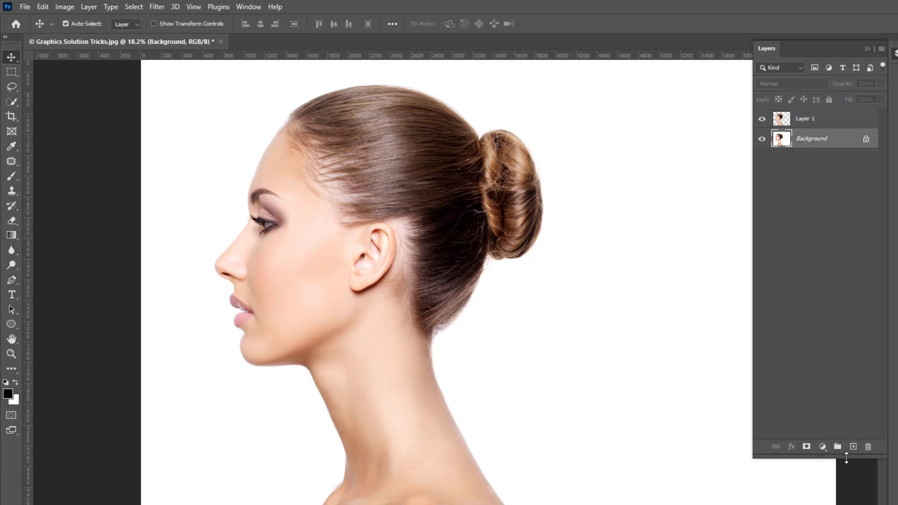
{"action": "left_click_drag", "start_coordinate": [846, 459], "coordinate": [847, 425]}
{"action": "left_click", "coordinate": [822, 415]}
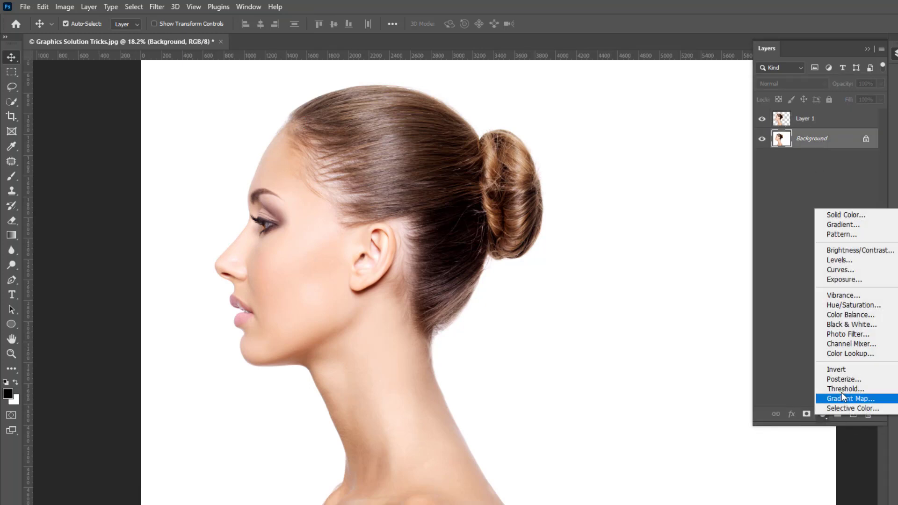
{"action": "left_click", "coordinate": [840, 215]}
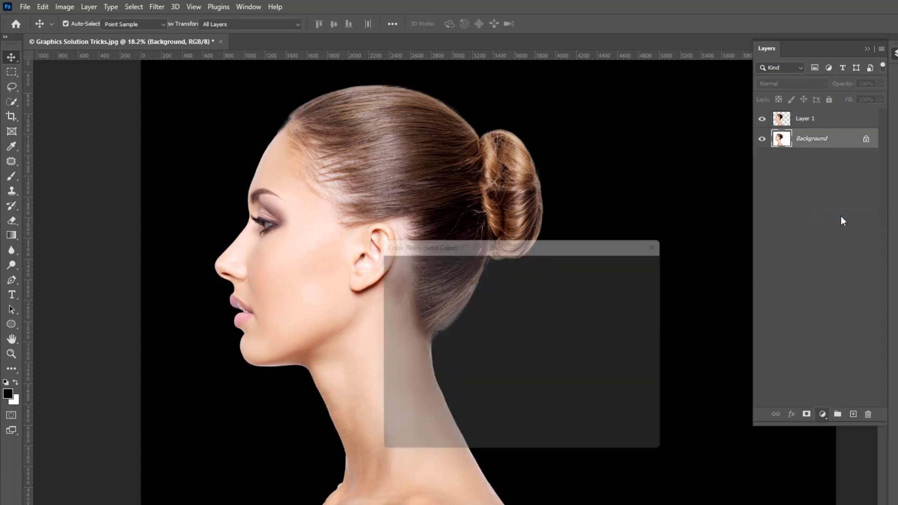
{"action": "type", "text": "f5f5f5"}
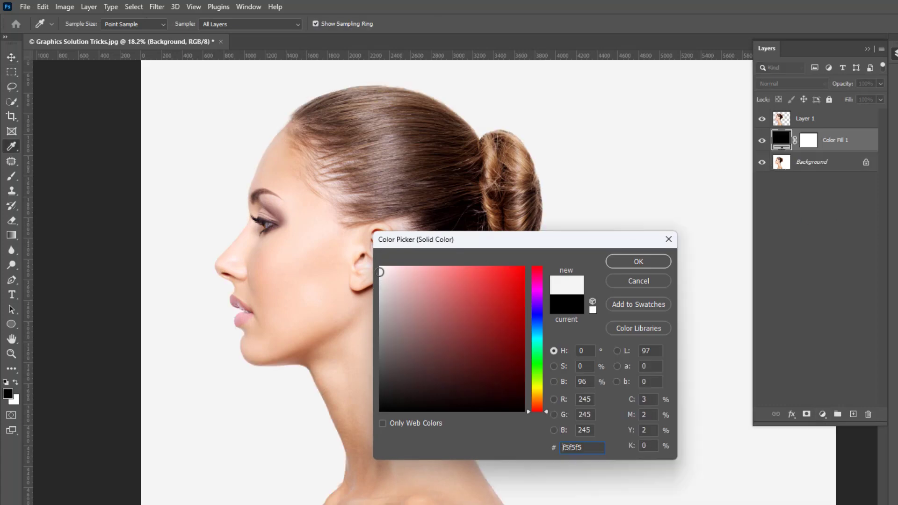
{"action": "left_click", "coordinate": [638, 265]}
{"action": "key", "text": "v"}
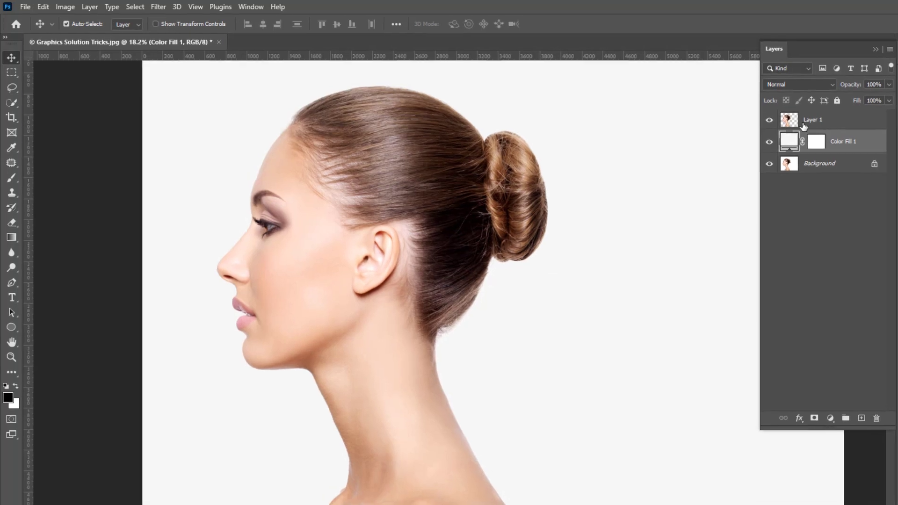
Open Layer 1 in Liquify and push the hair bun, back of the head and ear far to the right with a 1400 brush
{"action": "left_click", "coordinate": [803, 122]}
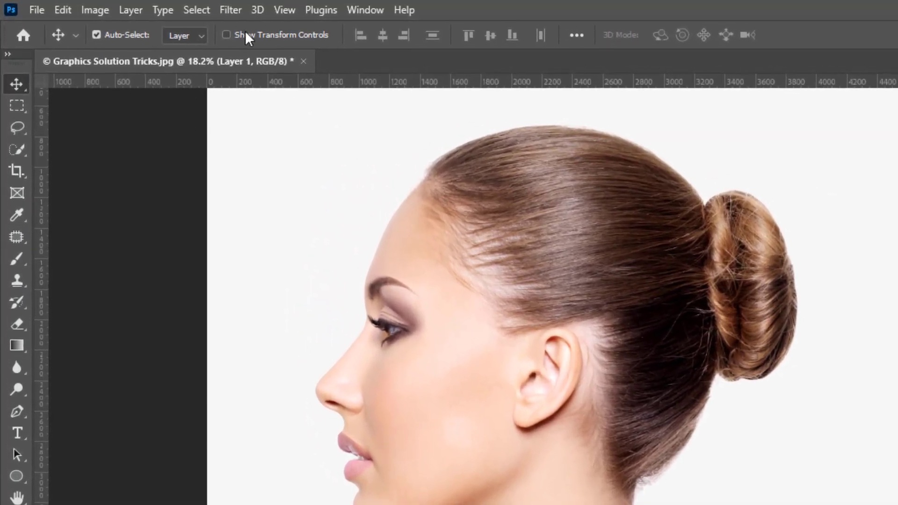
{"action": "left_click", "coordinate": [233, 12]}
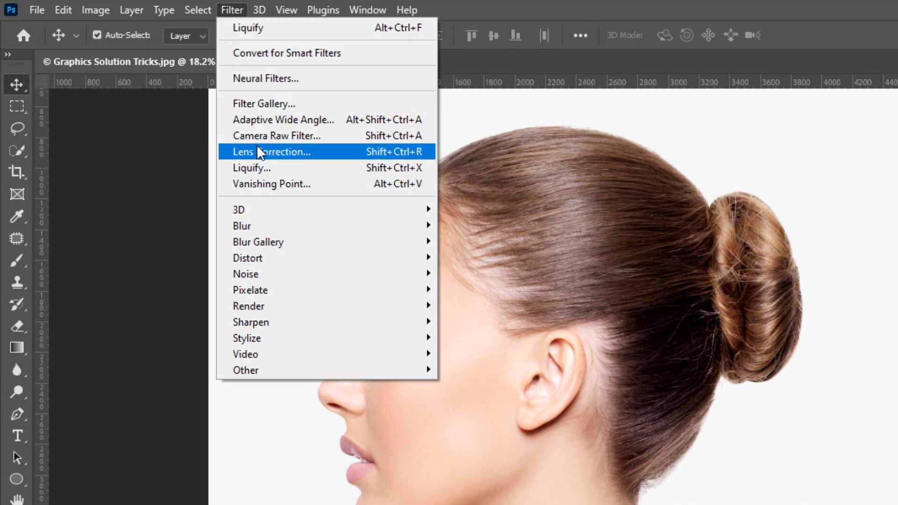
{"action": "left_click", "coordinate": [295, 166]}
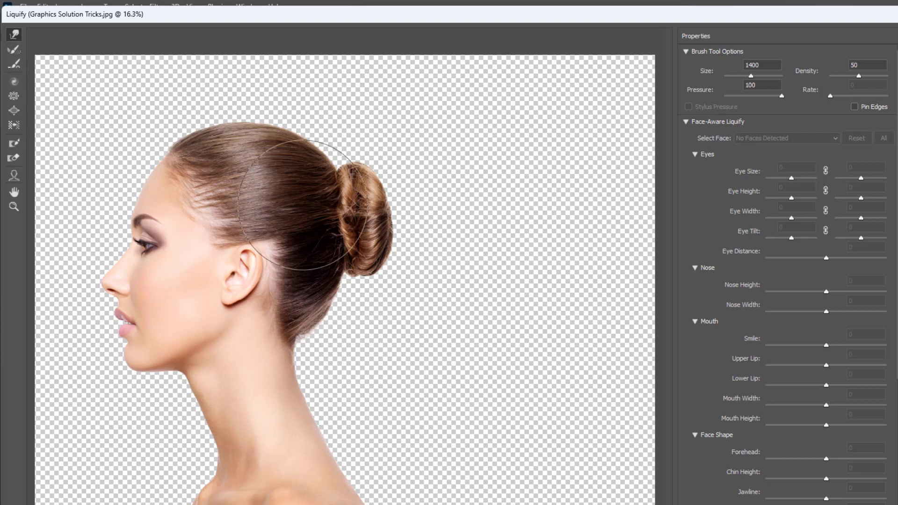
{"action": "mouse_move", "coordinate": [298, 201]}
{"action": "left_mouse_down"}
{"action": "mouse_move", "coordinate": [391, 190]}
{"action": "mouse_move", "coordinate": [525, 281]}
{"action": "left_mouse_up"}
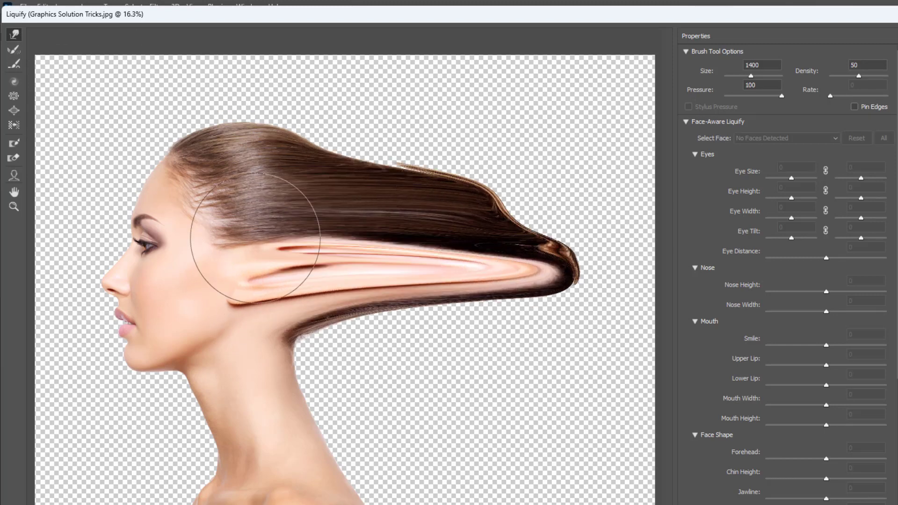
{"action": "left_click_drag", "start_coordinate": [245, 275], "coordinate": [578, 321]}
{"action": "left_click_drag", "start_coordinate": [281, 332], "coordinate": [553, 328]}
{"action": "left_click_drag", "start_coordinate": [294, 397], "coordinate": [432, 399]}
{"action": "left_click_drag", "start_coordinate": [291, 331], "coordinate": [458, 308]}
{"action": "left_click_drag", "start_coordinate": [264, 293], "coordinate": [575, 292]}
{"action": "left_click_drag", "start_coordinate": [277, 298], "coordinate": [578, 304]}
{"action": "left_click_drag", "start_coordinate": [296, 217], "coordinate": [571, 204]}
{"action": "left_click_drag", "start_coordinate": [327, 168], "coordinate": [550, 161]}
{"action": "mouse_move", "coordinate": [264, 155]}
{"action": "left_mouse_down"}
{"action": "mouse_move", "coordinate": [487, 128]}
{"action": "mouse_move", "coordinate": [598, 153]}
{"action": "left_mouse_up"}
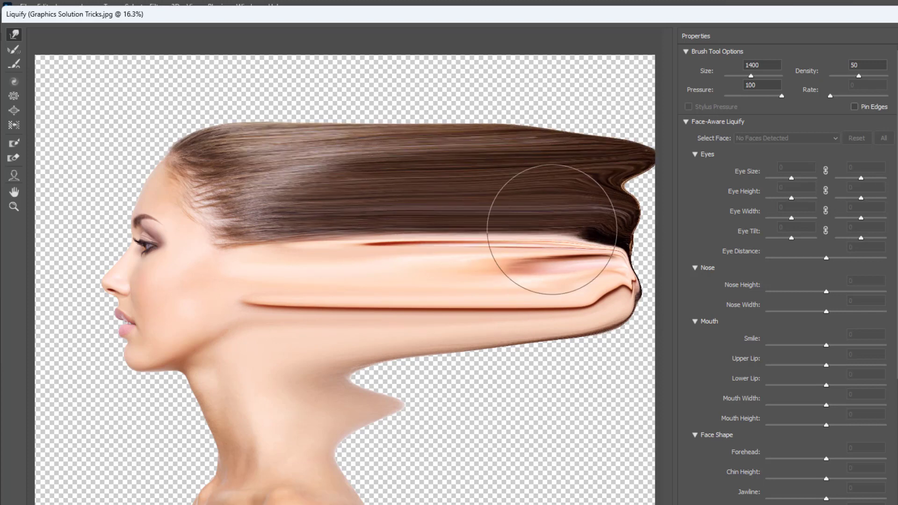
Reduce the Liquify brush to 900, stretch the hair, cheek and neck to the canvas's right edge, and apply the distortion
{"action": "key", "text": "bracketleft"}
{"action": "key", "text": "bracketleft"}
{"action": "key", "text": "bracketleft"}
{"action": "key", "text": "bracketleft"}
{"action": "key", "text": "bracketleft"}
{"action": "left_click_drag", "start_coordinate": [253, 308], "coordinate": [473, 316]}
{"action": "left_click_drag", "start_coordinate": [309, 306], "coordinate": [595, 299]}
{"action": "left_click_drag", "start_coordinate": [439, 294], "coordinate": [590, 339]}
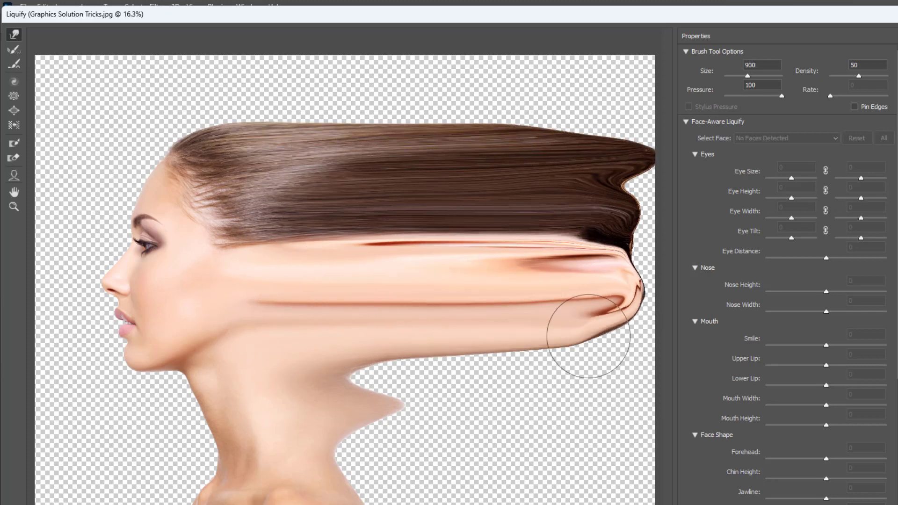
{"action": "left_click_drag", "start_coordinate": [308, 388], "coordinate": [650, 374]}
{"action": "left_click_drag", "start_coordinate": [276, 303], "coordinate": [615, 297]}
{"action": "left_click_drag", "start_coordinate": [316, 230], "coordinate": [591, 224]}
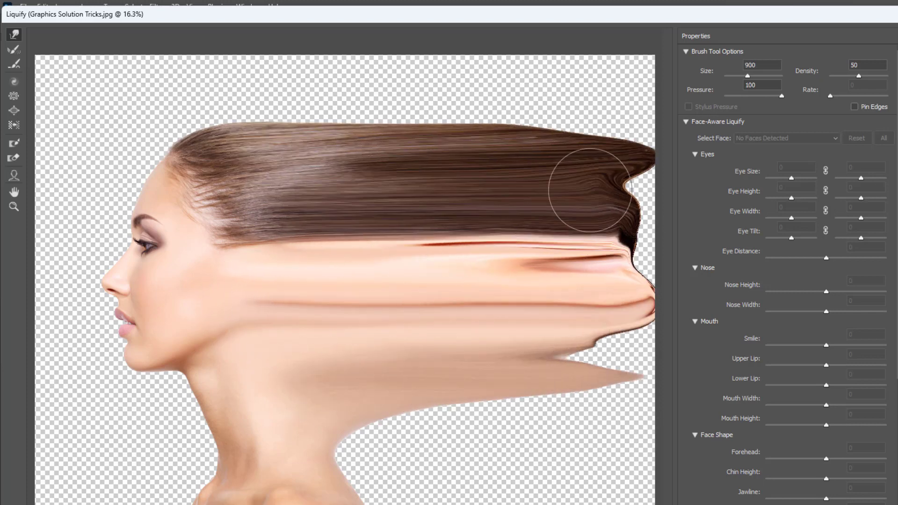
{"action": "left_click_drag", "start_coordinate": [211, 179], "coordinate": [444, 189]}
{"action": "left_click_drag", "start_coordinate": [299, 193], "coordinate": [612, 185]}
{"action": "left_click_drag", "start_coordinate": [413, 170], "coordinate": [643, 168]}
{"action": "left_click_drag", "start_coordinate": [389, 245], "coordinate": [648, 248]}
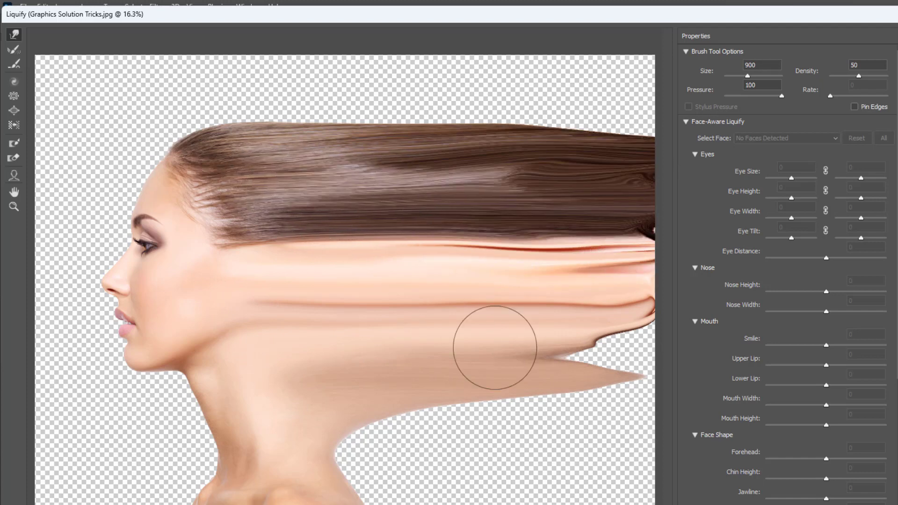
{"action": "left_click_drag", "start_coordinate": [495, 349], "coordinate": [659, 369]}
{"action": "left_click_drag", "start_coordinate": [343, 447], "coordinate": [475, 459]}
{"action": "mouse_move", "coordinate": [334, 426]}
{"action": "left_mouse_down"}
{"action": "mouse_move", "coordinate": [419, 407]}
{"action": "mouse_move", "coordinate": [601, 391]}
{"action": "left_mouse_up"}
{"action": "left_click_drag", "start_coordinate": [344, 458], "coordinate": [598, 438]}
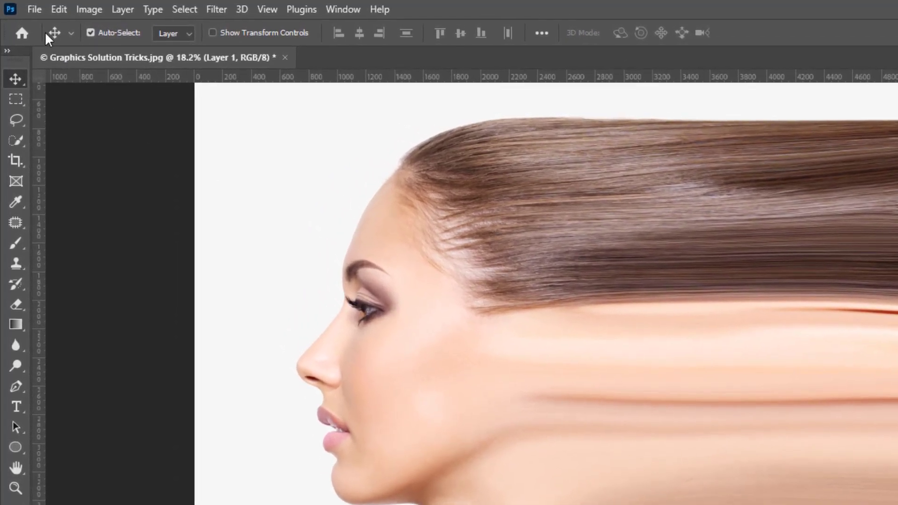
Open the Books image and place its book stack in the portrait document over the stretched head
{"action": "left_click", "coordinate": [35, 10]}
{"action": "left_click", "coordinate": [46, 34]}
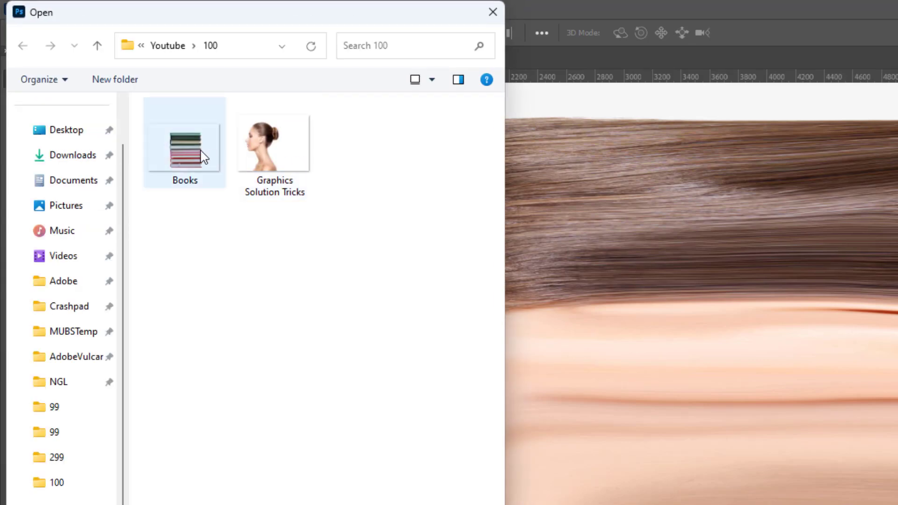
{"action": "double_click", "coordinate": [198, 150]}
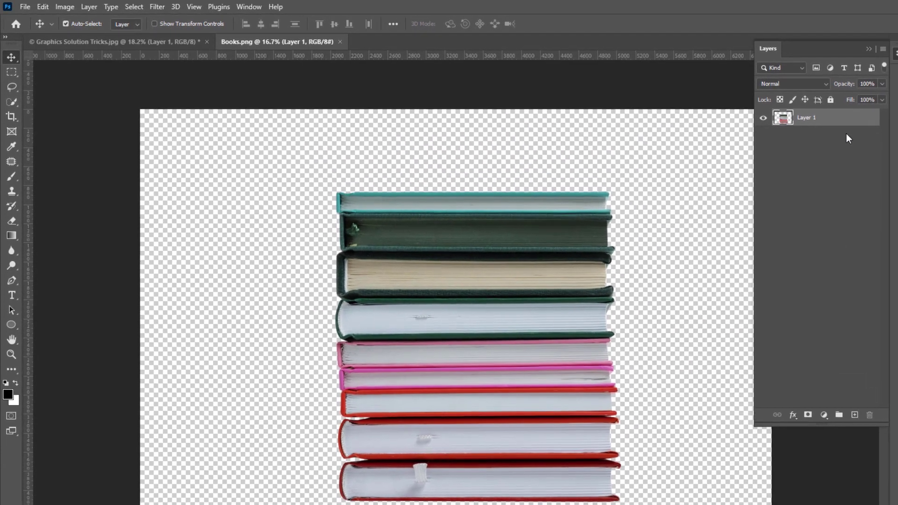
{"action": "left_click_drag", "start_coordinate": [840, 122], "coordinate": [453, 277]}
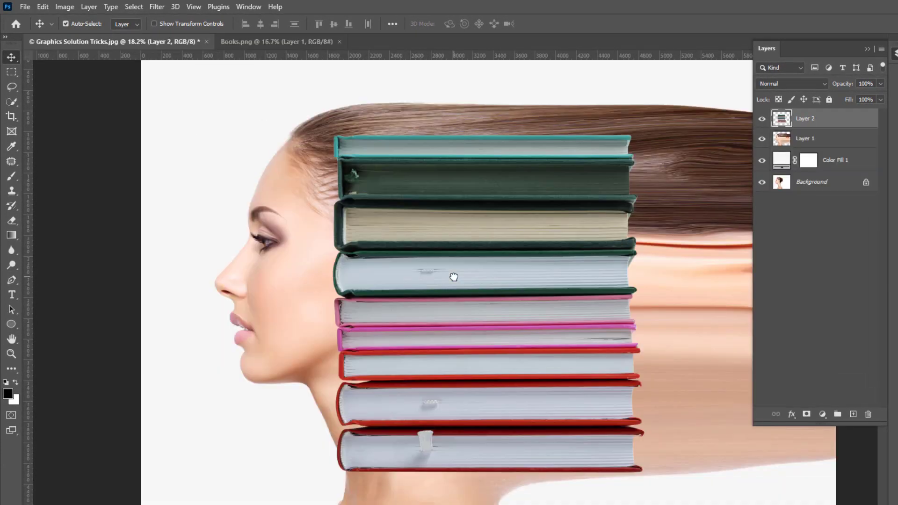
{"action": "left_click_drag", "start_coordinate": [459, 317], "coordinate": [470, 282]}
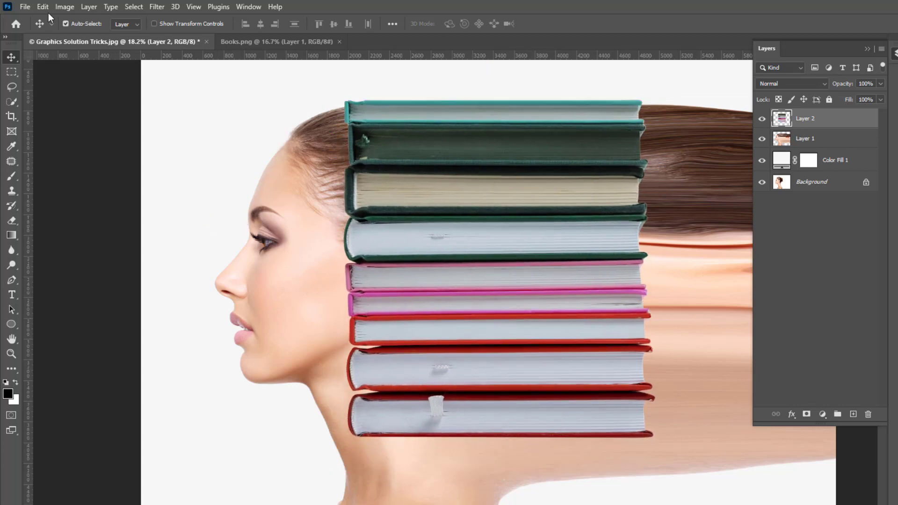
Scale the book stack proportionally to about 120% with Free Transform so it covers the head's height
{"action": "left_click", "coordinate": [48, 10]}
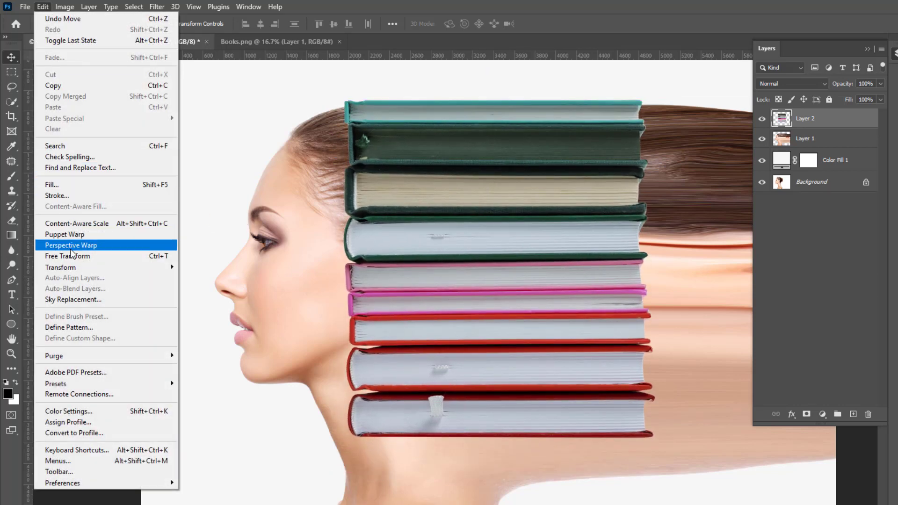
{"action": "left_click", "coordinate": [116, 256]}
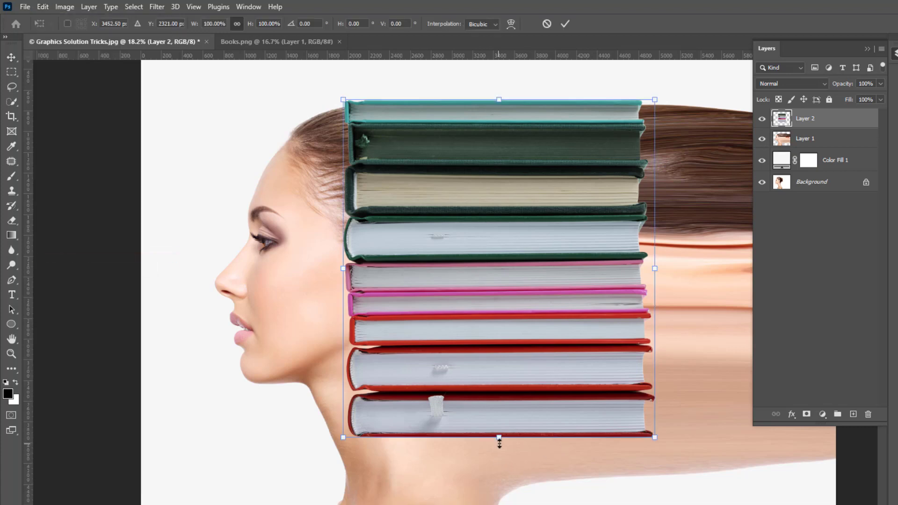
{"action": "left_click_drag", "start_coordinate": [499, 443], "coordinate": [532, 436]}
{"action": "scroll", "coordinate": [539, 470], "scroll_direction": "down", "scroll_amount": 2}
{"action": "scroll", "coordinate": [515, 432], "scroll_direction": "up", "scroll_amount": 1}
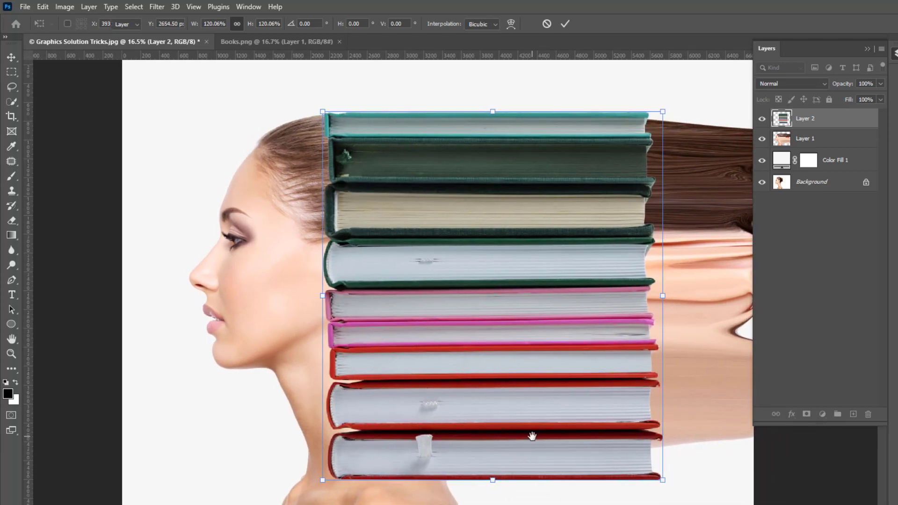
{"action": "key", "text": "Return"}
Move Layer 1 above the book stack layer and lower its opacity to 63%
{"action": "left_click", "coordinate": [863, 142]}
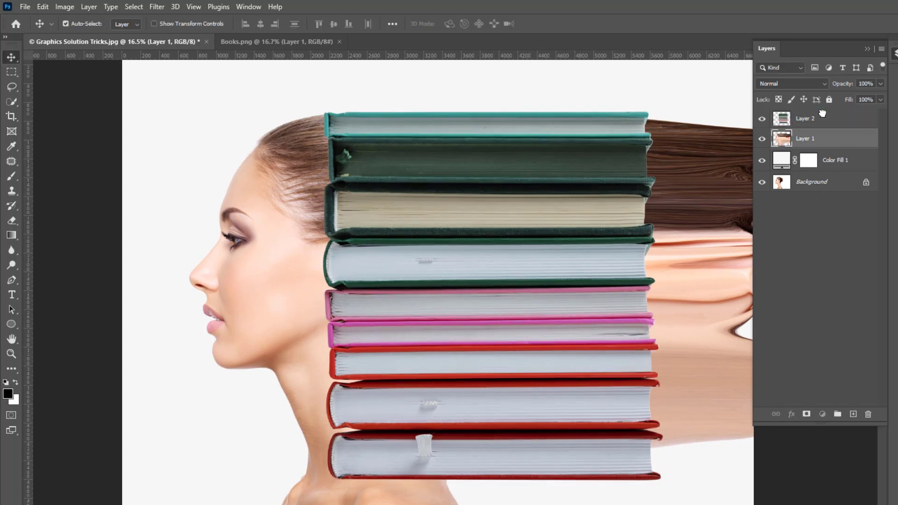
{"action": "left_click_drag", "start_coordinate": [822, 113], "coordinate": [860, 95]}
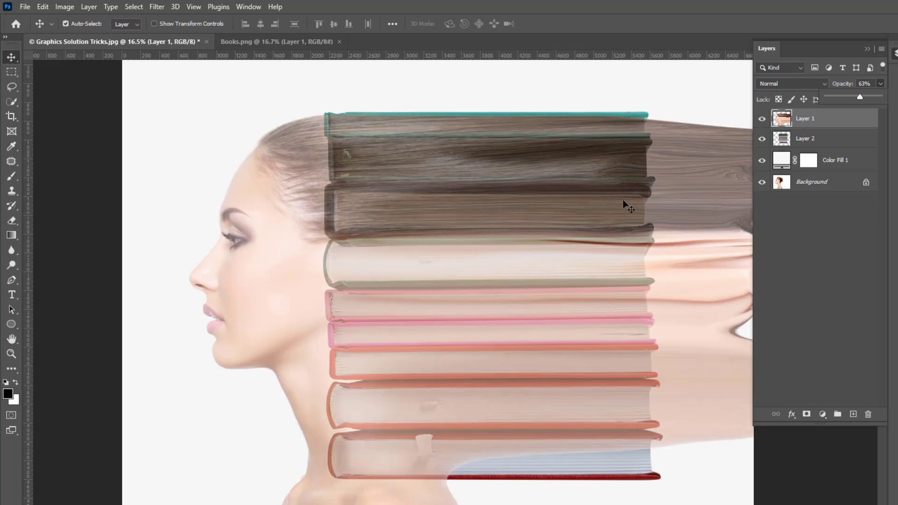
With the Eraser at 68% opacity, erase the far end of the stretched hair and skin over the books' right edge
{"action": "left_click_drag", "start_coordinate": [653, 223], "coordinate": [620, 228]}
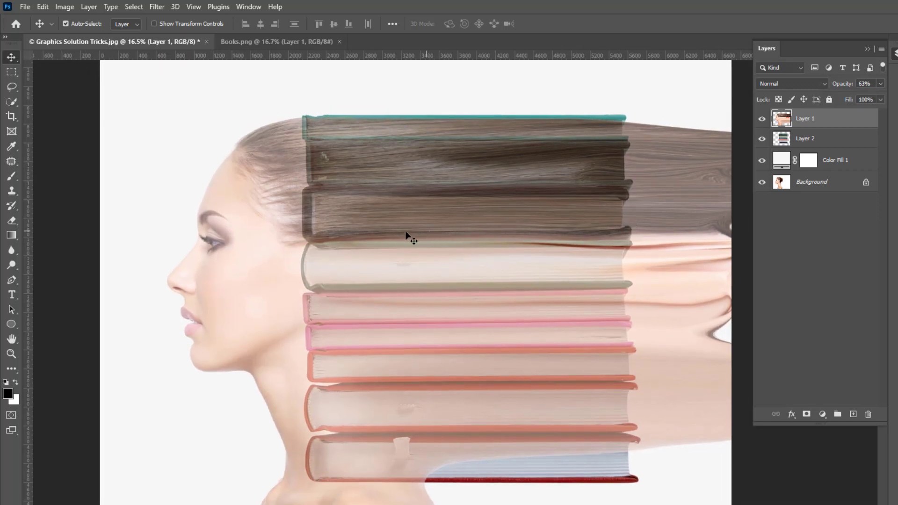
{"action": "left_click", "coordinate": [15, 223]}
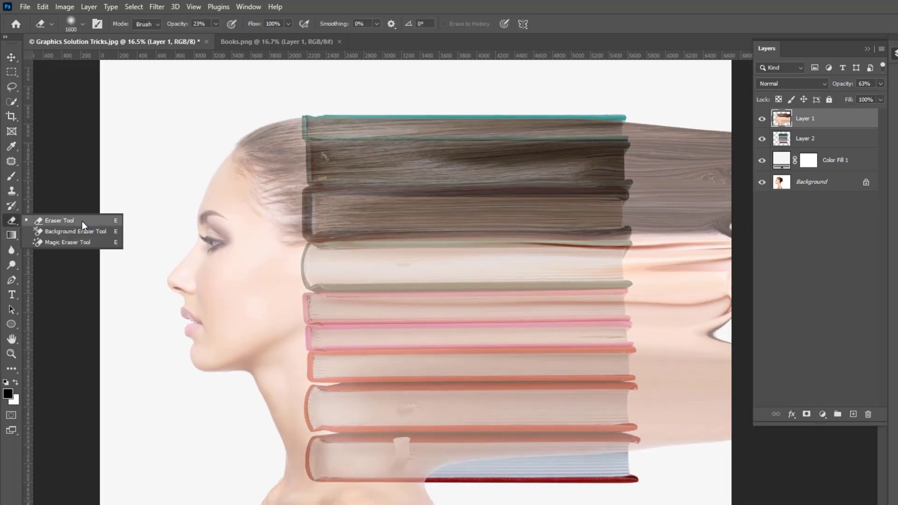
{"action": "left_click", "coordinate": [82, 221]}
{"action": "left_click", "coordinate": [216, 24]}
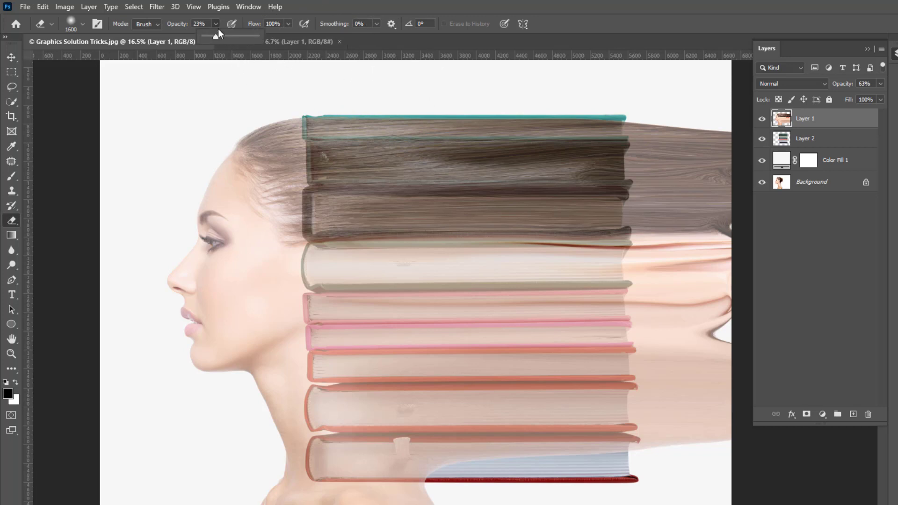
{"action": "mouse_move", "coordinate": [601, 140]}
{"action": "left_mouse_down"}
{"action": "mouse_move", "coordinate": [627, 307]}
{"action": "mouse_move", "coordinate": [680, 314]}
{"action": "mouse_move", "coordinate": [692, 246]}
{"action": "mouse_move", "coordinate": [671, 124]}
{"action": "mouse_move", "coordinate": [611, 270]}
{"action": "mouse_move", "coordinate": [664, 374]}
{"action": "left_mouse_up"}
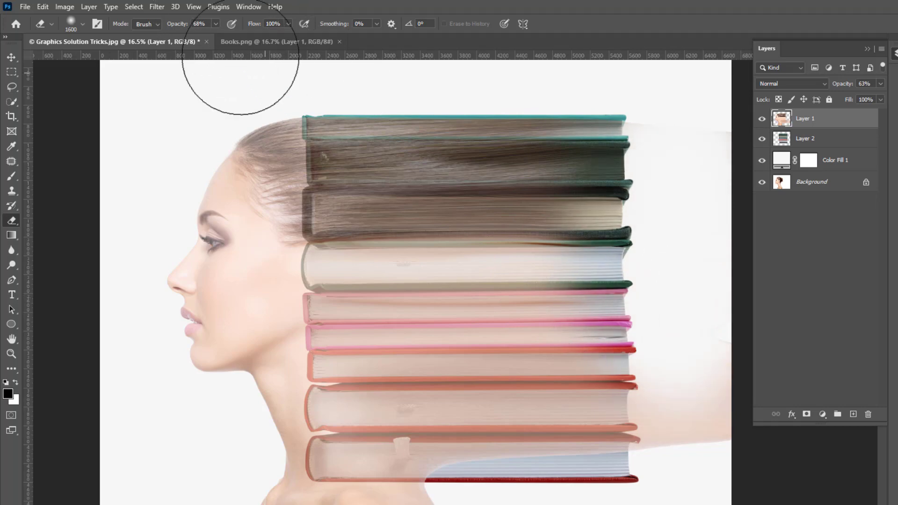
Erase the remaining stretched skin beyond the books at 100% eraser opacity, and set Layer 1's opacity to 100%
{"action": "left_click", "coordinate": [216, 24]}
{"action": "left_click_drag", "start_coordinate": [681, 371], "coordinate": [691, 391]}
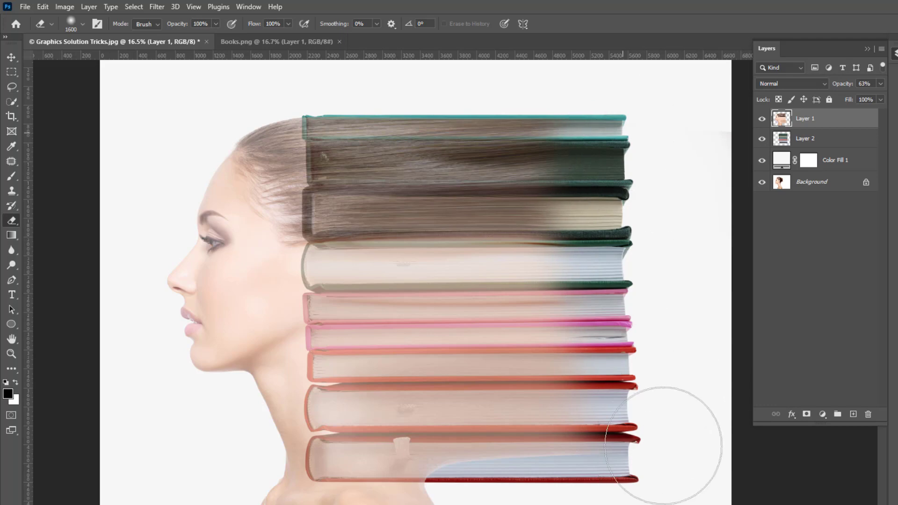
{"action": "left_click_drag", "start_coordinate": [881, 89], "coordinate": [885, 96]}
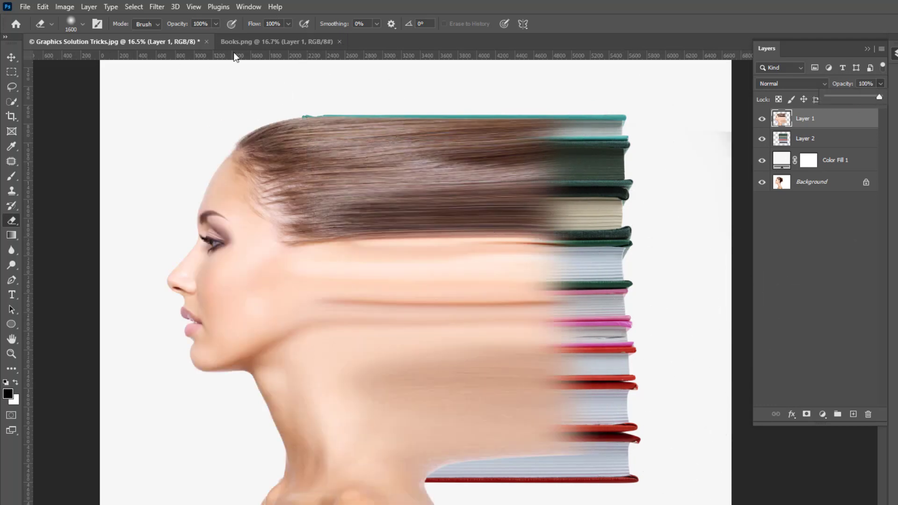
With the Eraser at 25% opacity and 1300 px, erase the stretched hair and skin over the books to blend them behind the head
{"action": "left_click_drag", "start_coordinate": [178, 37], "coordinate": [177, 36]}
{"action": "right_click", "coordinate": [486, 163]}
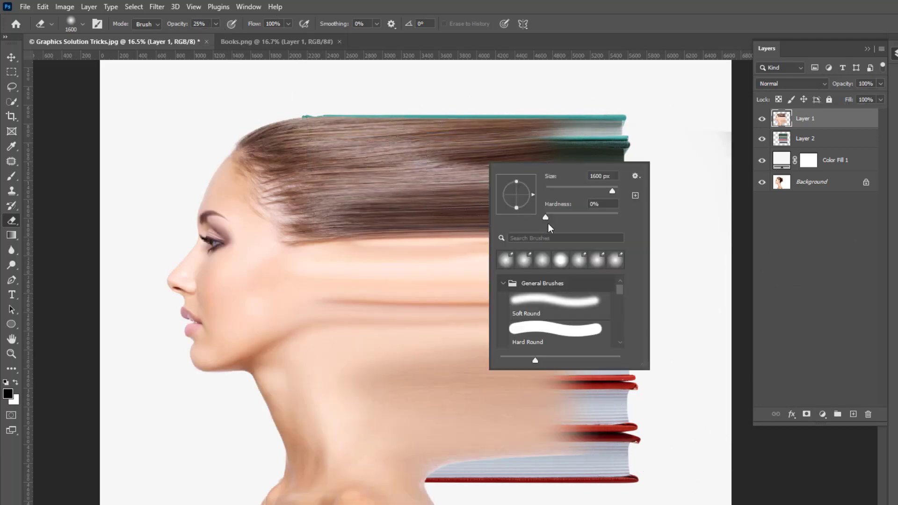
{"action": "left_click", "coordinate": [463, 252]}
{"action": "scroll", "coordinate": [469, 269], "scroll_direction": "down", "scroll_amount": 1}
{"action": "key", "text": "bracketleft"}
{"action": "key", "text": "bracketleft"}
{"action": "key", "text": "bracketleft"}
{"action": "mouse_move", "coordinate": [541, 120]}
{"action": "left_mouse_down"}
{"action": "mouse_move", "coordinate": [532, 294]}
{"action": "mouse_move", "coordinate": [564, 440]}
{"action": "mouse_move", "coordinate": [551, 427]}
{"action": "mouse_move", "coordinate": [473, 438]}
{"action": "mouse_move", "coordinate": [549, 442]}
{"action": "mouse_move", "coordinate": [463, 469]}
{"action": "mouse_move", "coordinate": [472, 422]}
{"action": "mouse_move", "coordinate": [429, 240]}
{"action": "mouse_move", "coordinate": [453, 182]}
{"action": "mouse_move", "coordinate": [504, 321]}
{"action": "mouse_move", "coordinate": [459, 142]}
{"action": "mouse_move", "coordinate": [406, 124]}
{"action": "mouse_move", "coordinate": [438, 150]}
{"action": "mouse_move", "coordinate": [421, 168]}
{"action": "mouse_move", "coordinate": [477, 425]}
{"action": "mouse_move", "coordinate": [452, 308]}
{"action": "mouse_move", "coordinate": [430, 276]}
{"action": "left_mouse_up"}
{"action": "left_click_drag", "start_coordinate": [431, 275], "coordinate": [452, 280]}
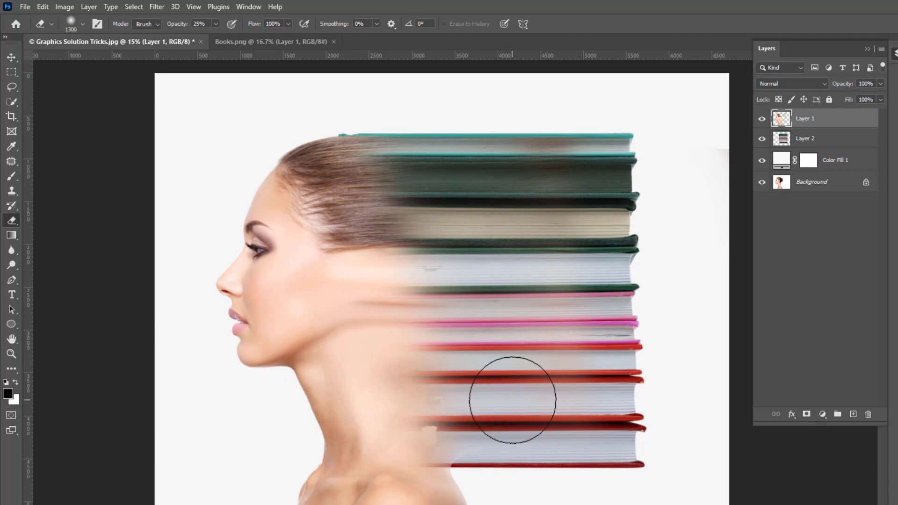
{"action": "scroll", "coordinate": [431, 235], "scroll_direction": "up", "scroll_amount": 3}
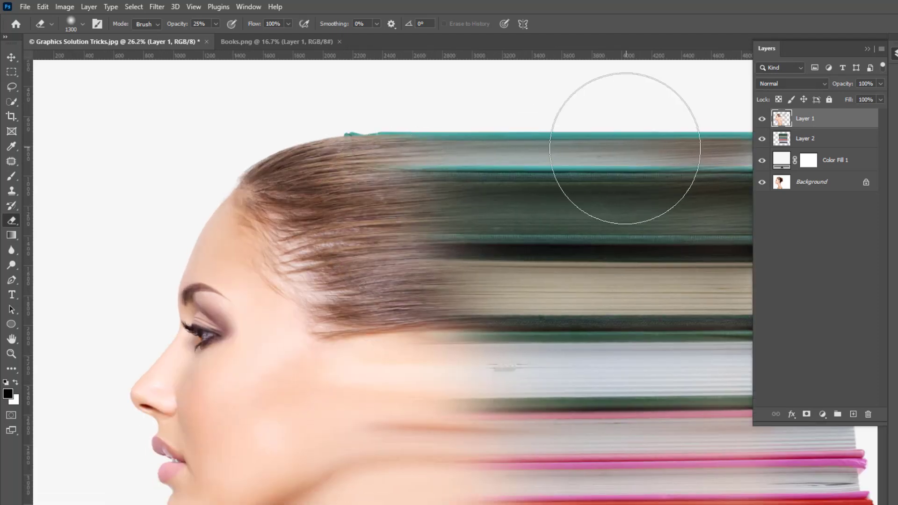
{"action": "key", "text": "v"}
{"action": "left_click", "coordinate": [816, 140]}
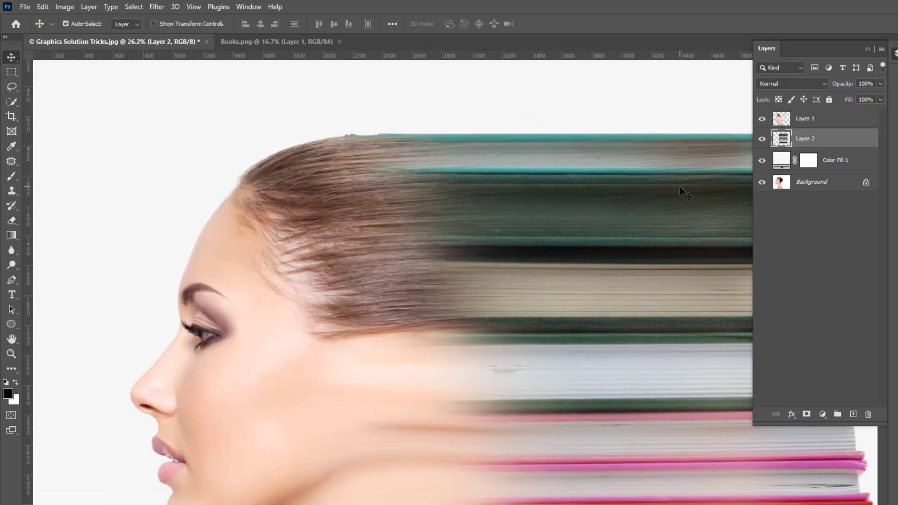
{"action": "scroll", "coordinate": [613, 218], "scroll_direction": "down", "scroll_amount": 2}
{"action": "scroll", "coordinate": [552, 215], "scroll_direction": "down", "scroll_amount": 1}
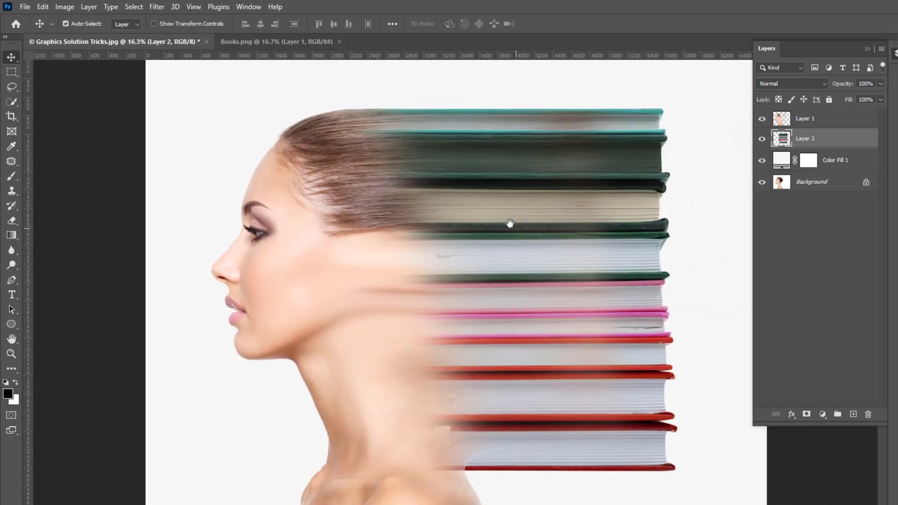
Add a Black & White adjustment clipped to Layer 1 and fine-tune its colour sliders
{"action": "left_click", "coordinate": [853, 120]}
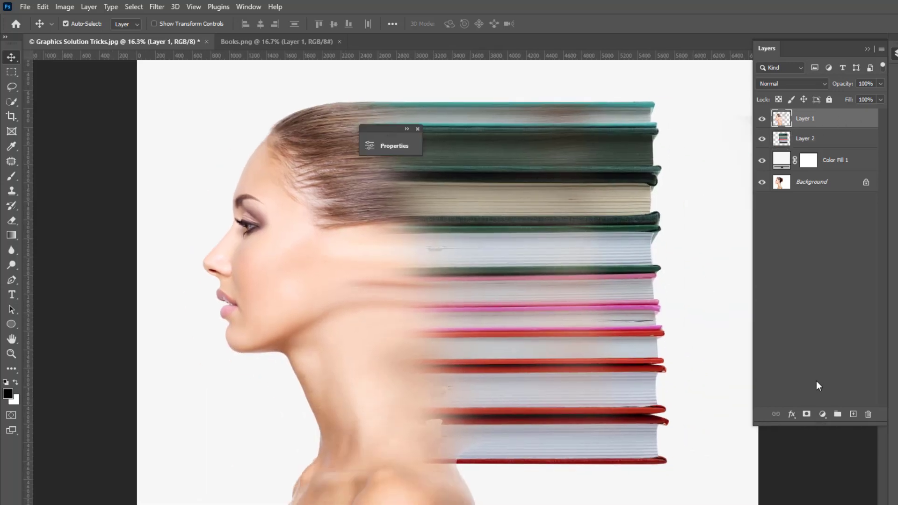
{"action": "left_click", "coordinate": [824, 413]}
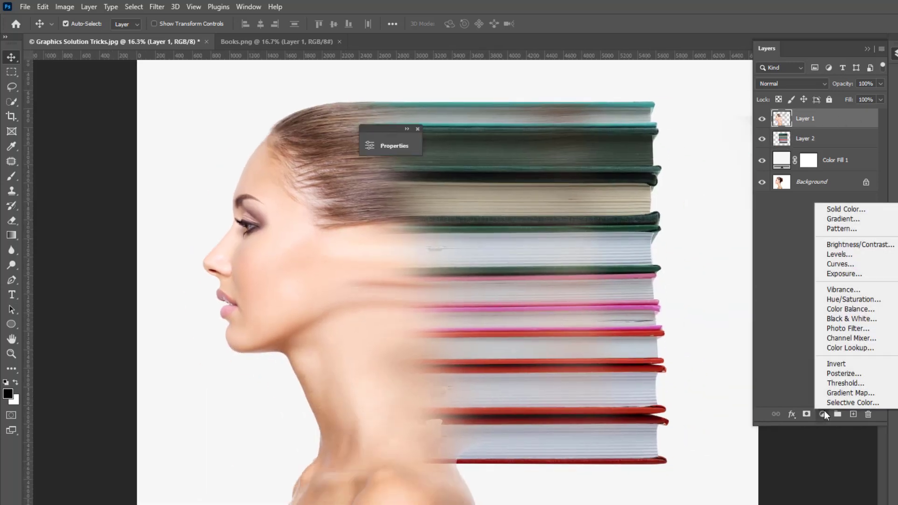
{"action": "left_click", "coordinate": [846, 319]}
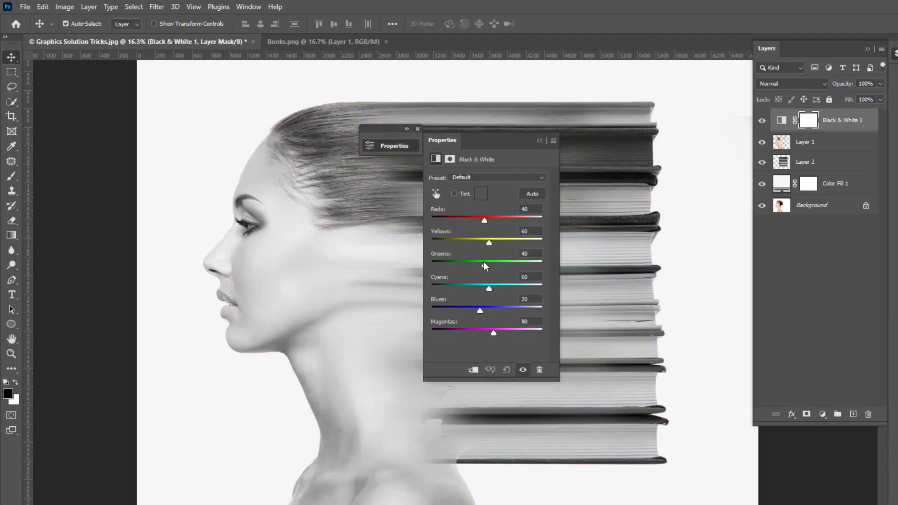
{"action": "left_click", "coordinate": [473, 370]}
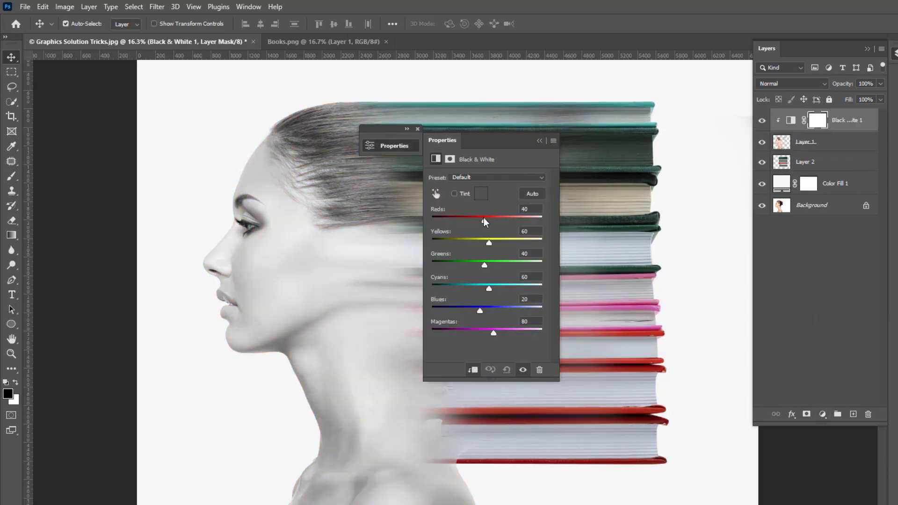
{"action": "left_click_drag", "start_coordinate": [484, 218], "coordinate": [499, 241]}
{"action": "left_click", "coordinate": [539, 141]}
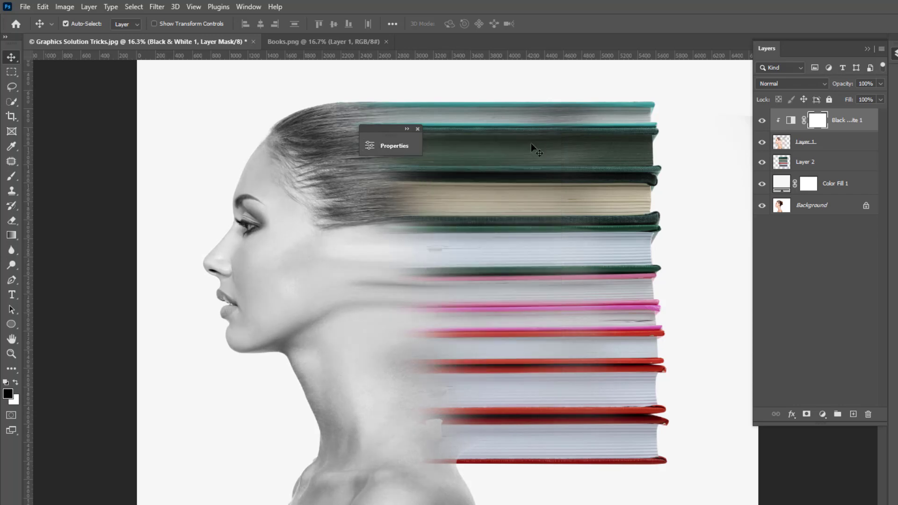
{"action": "left_click", "coordinate": [418, 129]}
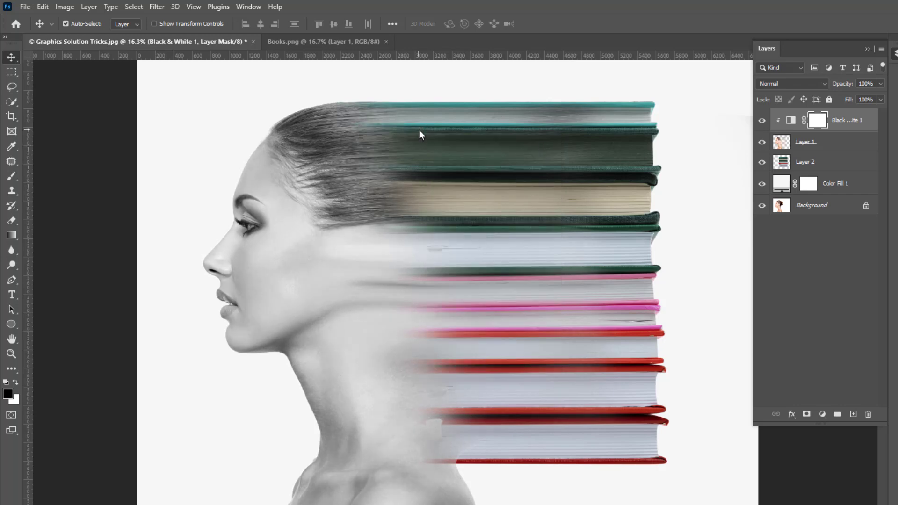
Group Layer 1 with its Black & White adjustment and name the group Model
{"action": "left_click", "coordinate": [837, 142], "text": "ctrl"}
{"action": "key", "text": "ctrl+g"}
{"action": "double_click", "coordinate": [806, 116]}
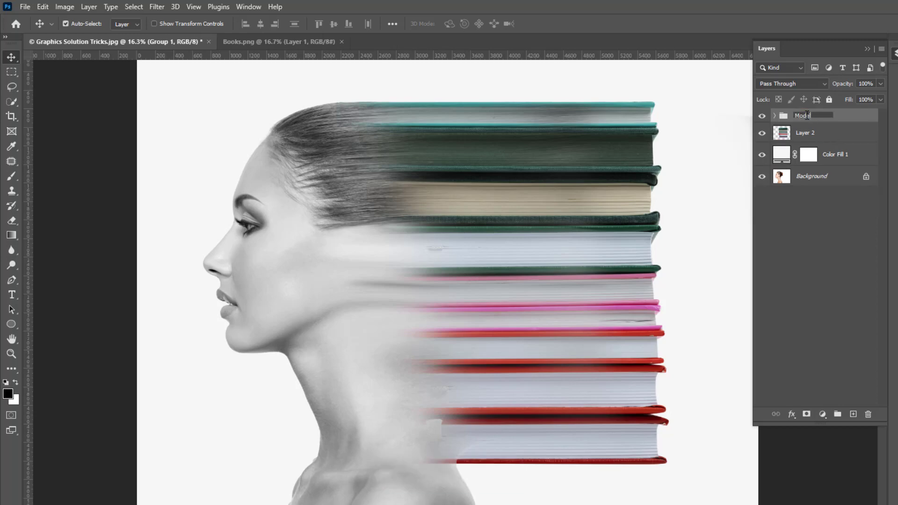
Add a Black & White adjustment clipped to Layer 2, with Reds at 6 and Yellows at 117
{"action": "left_click", "coordinate": [822, 137]}
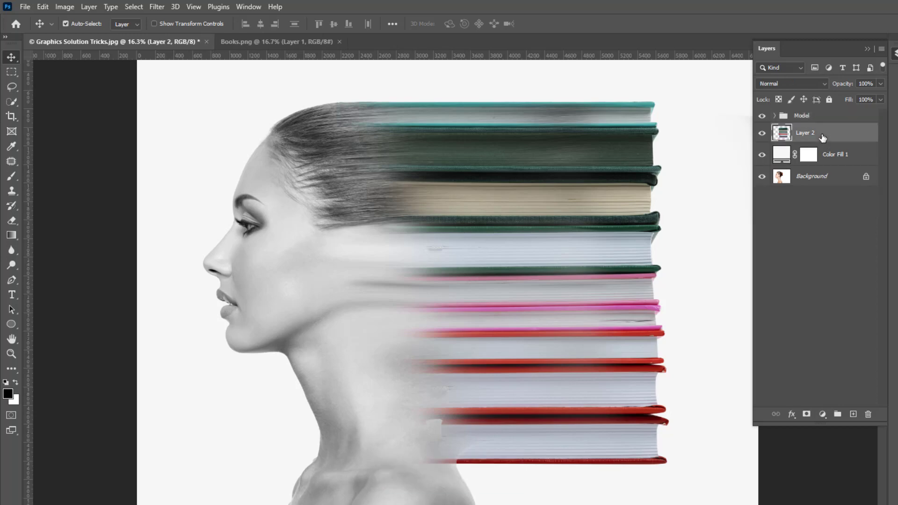
{"action": "left_click", "coordinate": [823, 415]}
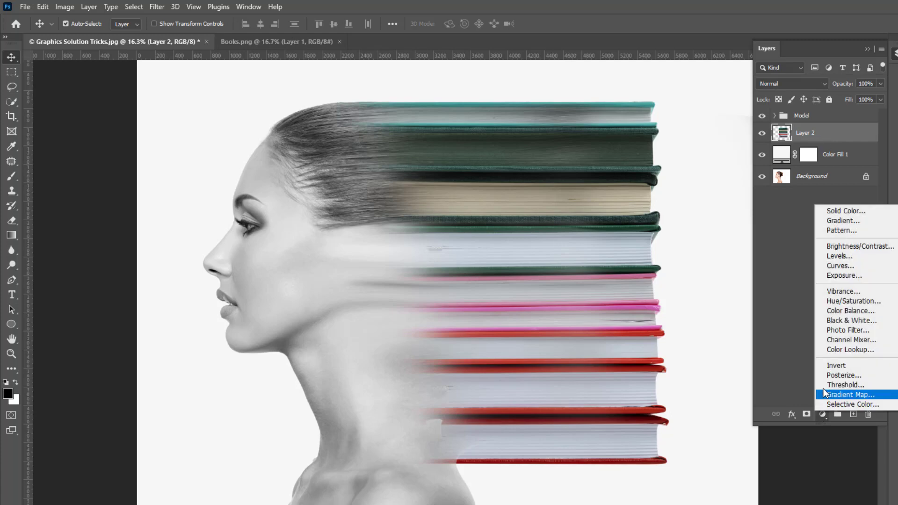
{"action": "left_click", "coordinate": [837, 321]}
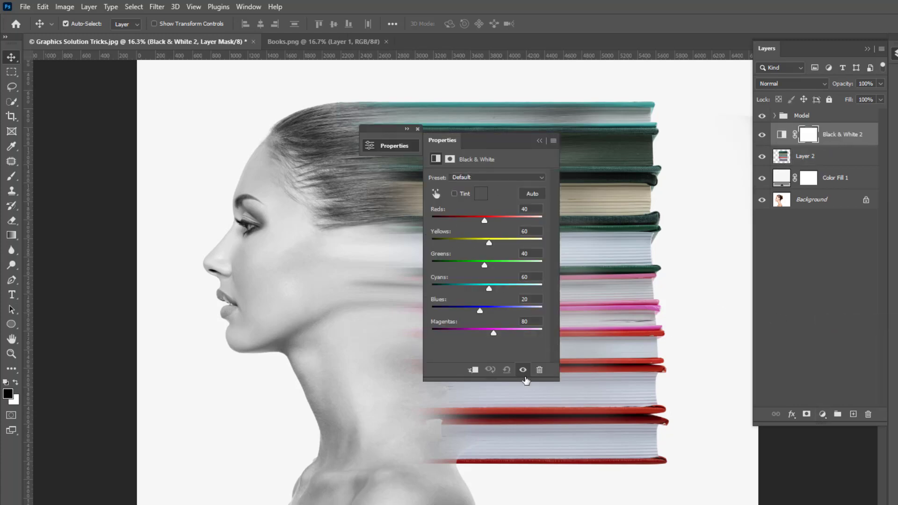
{"action": "left_click_drag", "start_coordinate": [509, 150], "coordinate": [630, 204]}
{"action": "left_click_drag", "start_coordinate": [608, 246], "coordinate": [628, 267]}
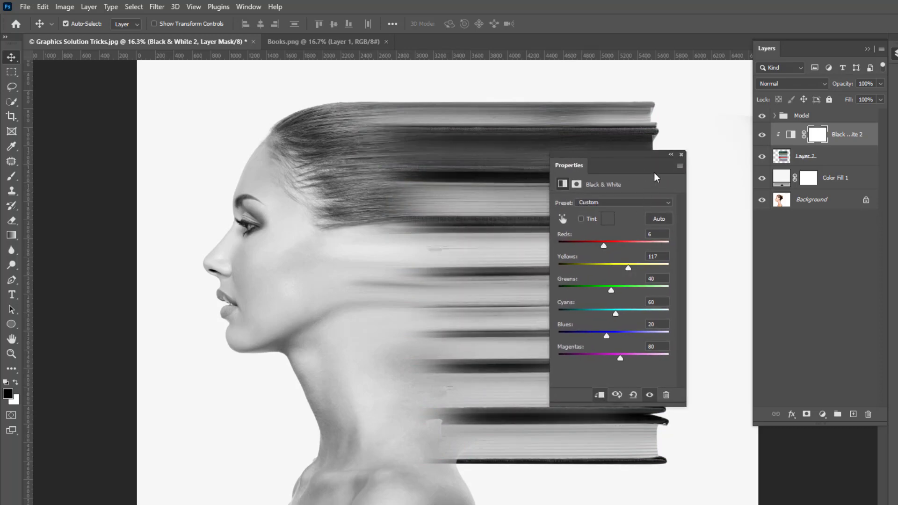
{"action": "left_click", "coordinate": [671, 155]}
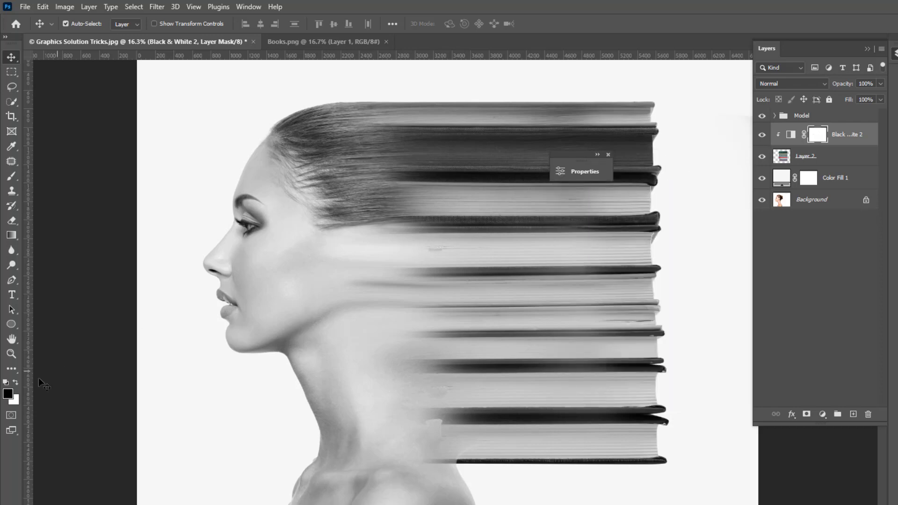
Paint black on the books' Black & White mask with a soft 2200 px brush to restore colour in the middle of the stack
{"action": "left_click", "coordinate": [9, 395]}
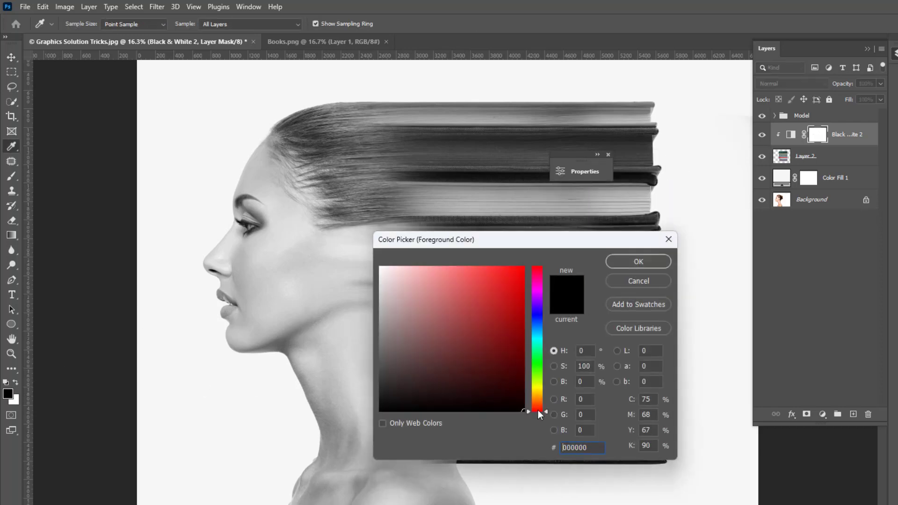
{"action": "left_click", "coordinate": [639, 261]}
{"action": "left_click", "coordinate": [11, 176]}
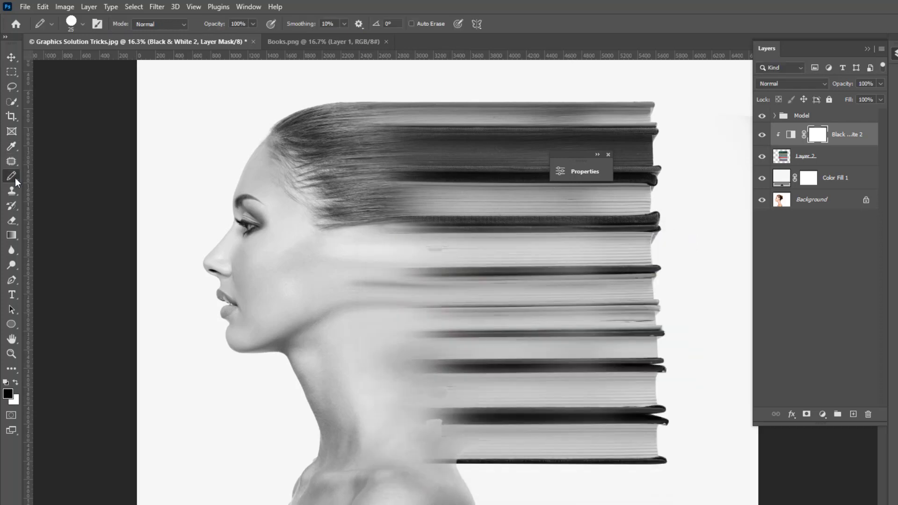
{"action": "left_click", "coordinate": [59, 176]}
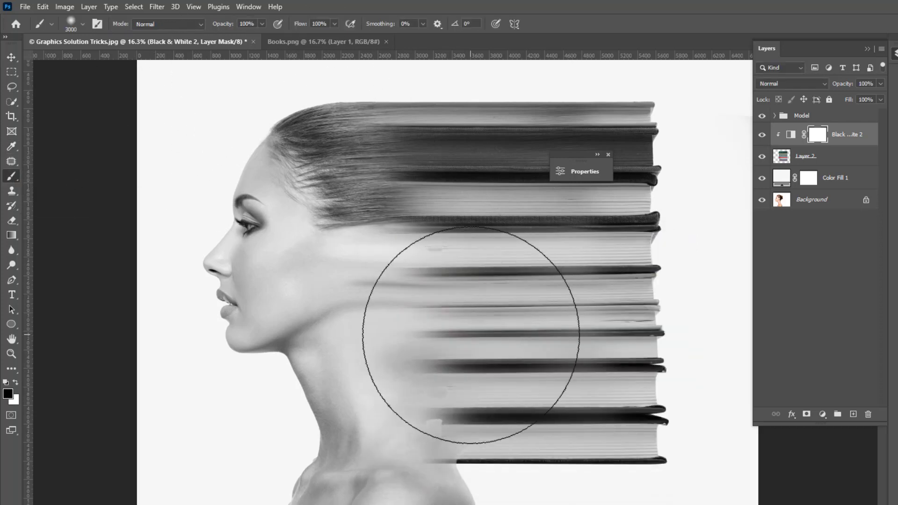
{"action": "key", "text": "bracketleft"}
{"action": "key", "text": "bracketleft"}
{"action": "key", "text": "bracketleft"}
{"action": "key", "text": "bracketleft"}
{"action": "key", "text": "bracketleft"}
{"action": "key", "text": "bracketleft"}
{"action": "key", "text": "bracketleft"}
{"action": "key", "text": "bracketleft"}
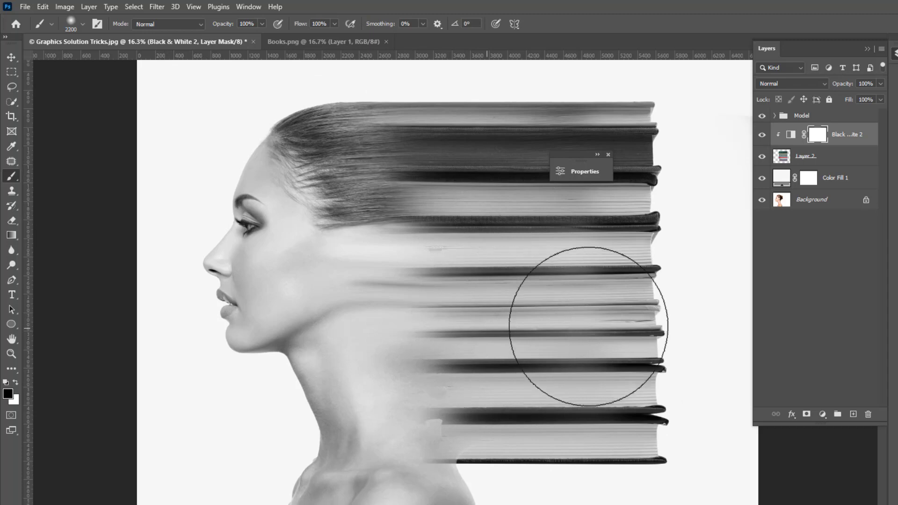
{"action": "mouse_move", "coordinate": [583, 321]}
{"action": "left_mouse_down"}
{"action": "mouse_move", "coordinate": [619, 294]}
{"action": "mouse_move", "coordinate": [512, 260]}
{"action": "mouse_move", "coordinate": [488, 191]}
{"action": "left_mouse_up"}
Reduce the brush to 800 px and mask out the Black & White effect over the remaining grey parts of the books
{"action": "scroll", "coordinate": [487, 190], "scroll_direction": "up", "scroll_amount": 2}
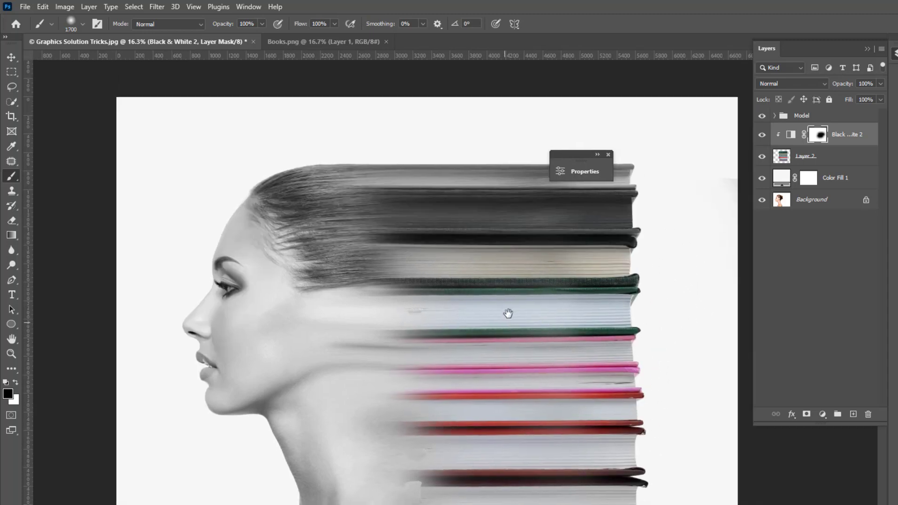
{"action": "key", "text": "bracketleft"}
{"action": "key", "text": "bracketleft"}
{"action": "key", "text": "bracketleft"}
{"action": "key", "text": "bracketleft"}
{"action": "key", "text": "bracketleft"}
{"action": "key", "text": "bracketleft"}
{"action": "key", "text": "bracketleft"}
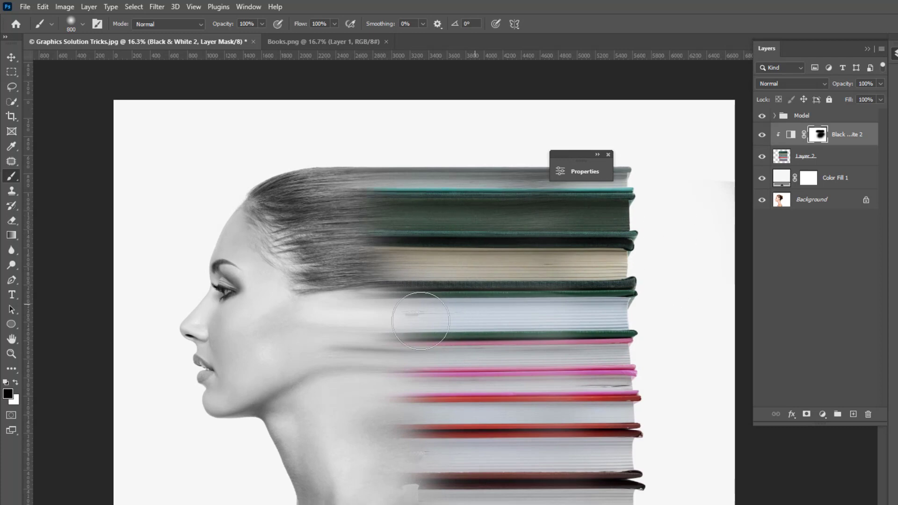
{"action": "left_click_drag", "start_coordinate": [673, 474], "coordinate": [643, 504]}
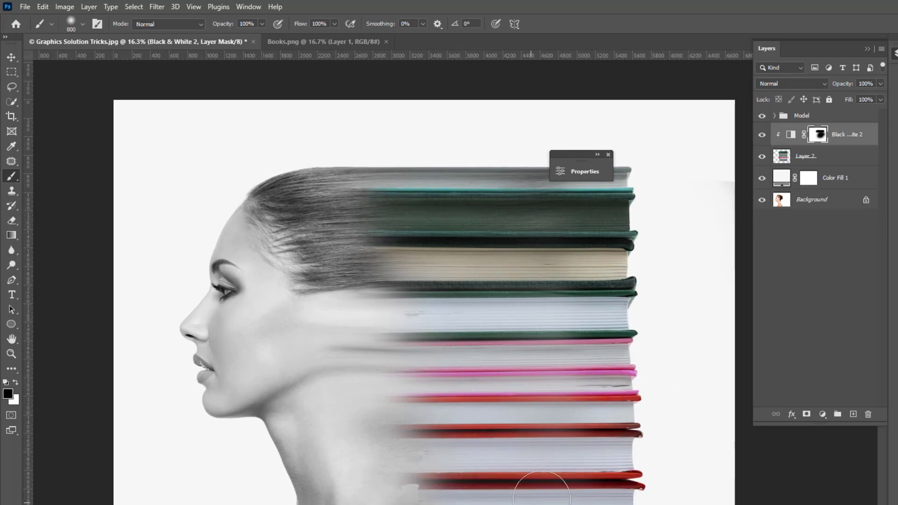
{"action": "left_click", "coordinate": [608, 155]}
{"action": "scroll", "coordinate": [523, 294], "scroll_direction": "down", "scroll_amount": 4}
{"action": "left_click_drag", "start_coordinate": [496, 348], "coordinate": [501, 330]}
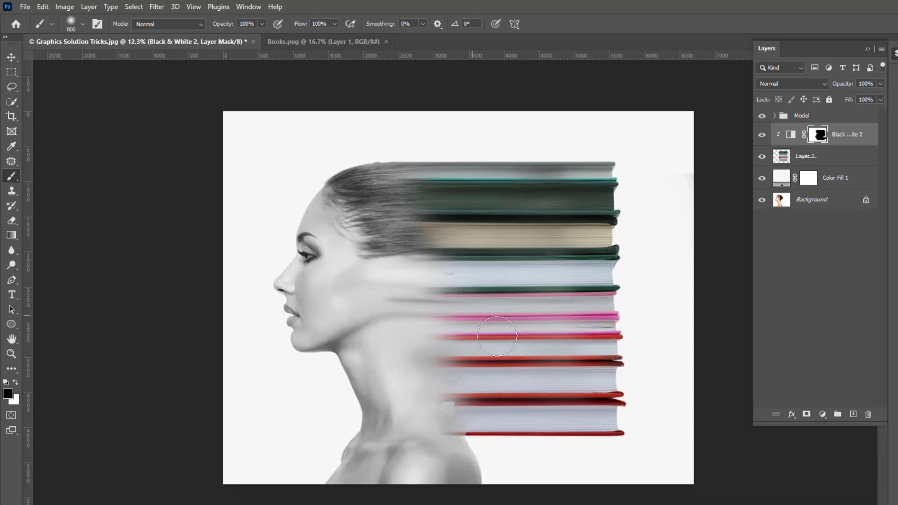
Group Layer 2 with its Black & White adjustment and name the group Books
{"action": "scroll", "coordinate": [501, 330], "scroll_direction": "up", "scroll_amount": 1}
{"action": "left_click", "coordinate": [817, 159], "text": "shift"}
{"action": "key", "text": "ctrl+g"}
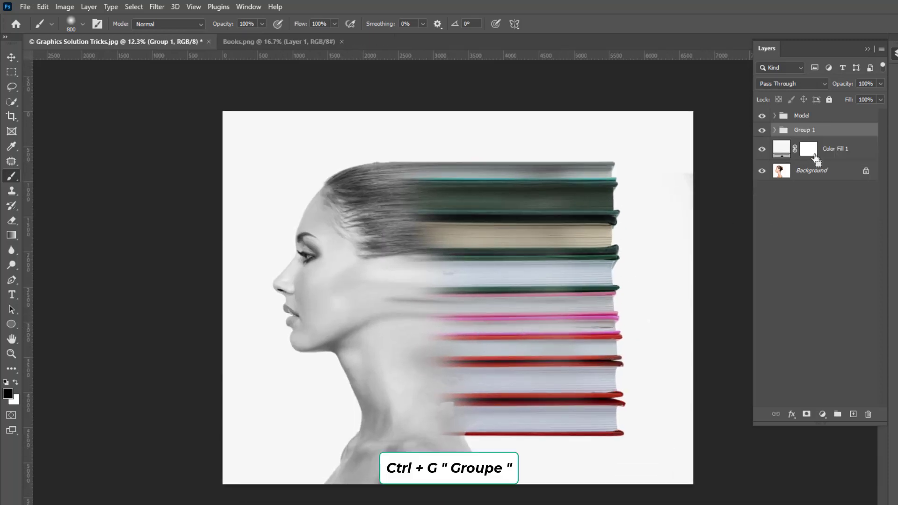
{"action": "double_click", "coordinate": [798, 129]}
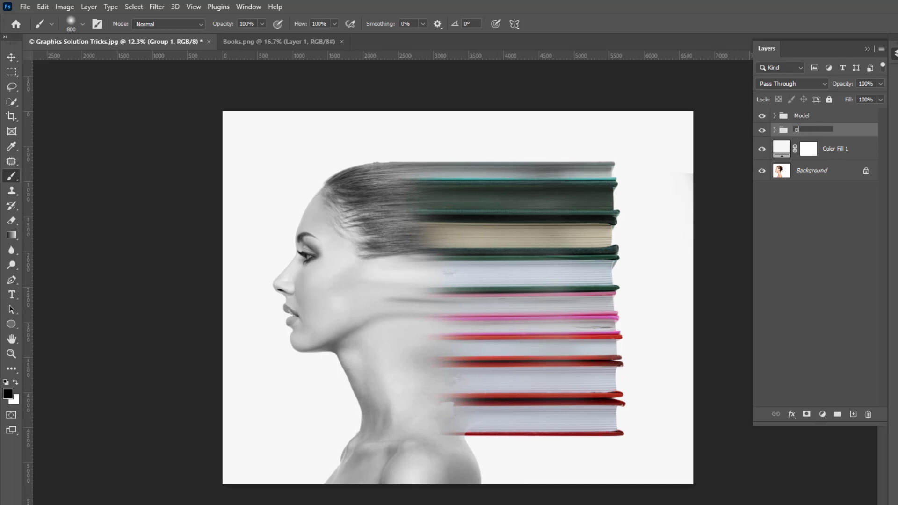
{"action": "key", "text": "Return"}
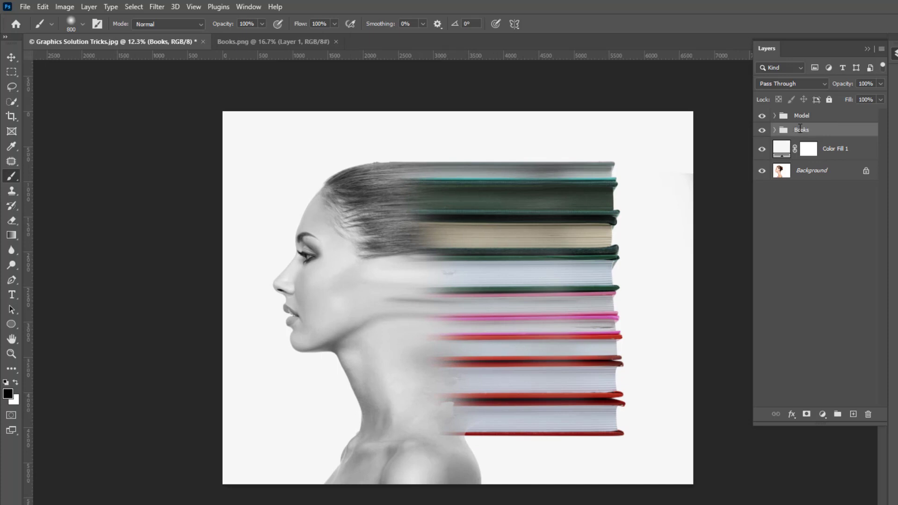
Group the Model and Books groups together and name the new group All Layer
{"action": "left_click", "coordinate": [827, 116], "text": "shift"}
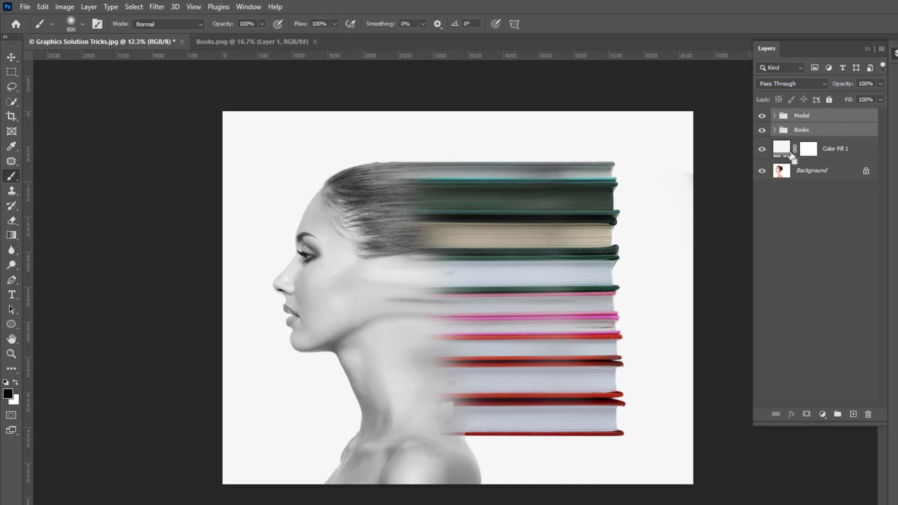
{"action": "key", "text": "ctrl+g"}
{"action": "double_click", "coordinate": [798, 116]}
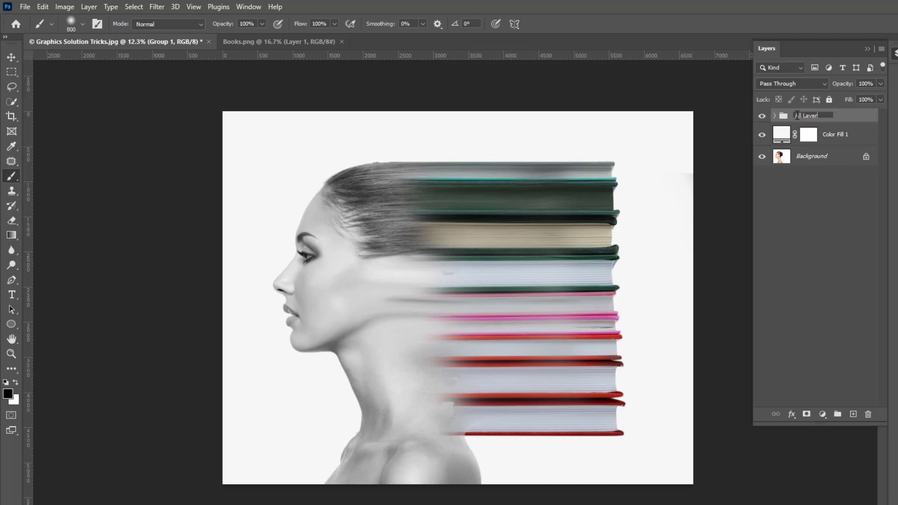
{"action": "key", "text": "Return"}
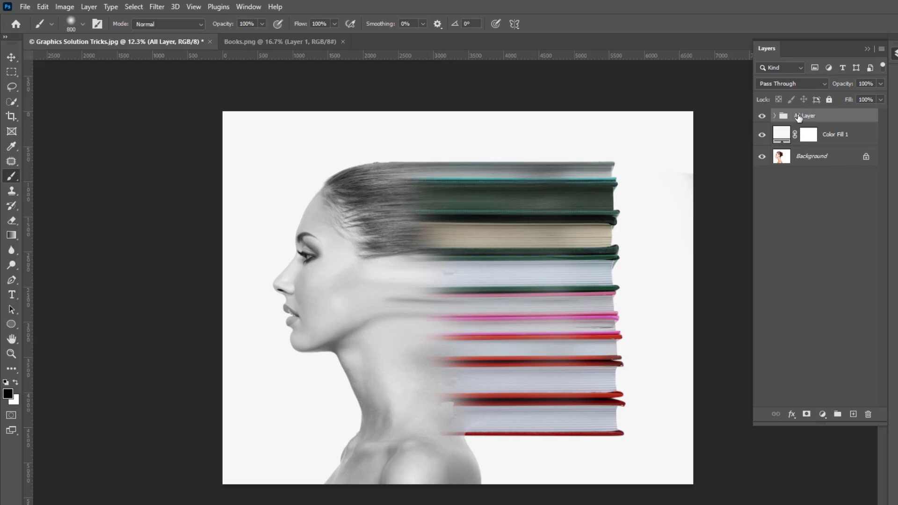
Add an empty layer, duplicate the All Layer group, hide the original, and merge the copy with the empty layer
{"action": "left_click", "coordinate": [854, 415]}
{"action": "left_click_drag", "start_coordinate": [841, 139], "coordinate": [854, 414]}
{"action": "left_click", "coordinate": [830, 125], "text": "shift"}
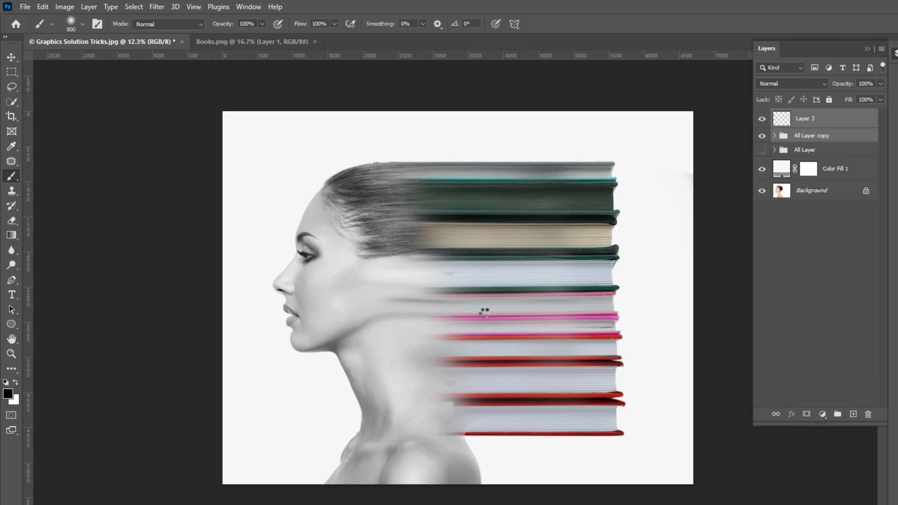
{"action": "key", "text": "ctrl+e"}
{"action": "key", "text": "v"}
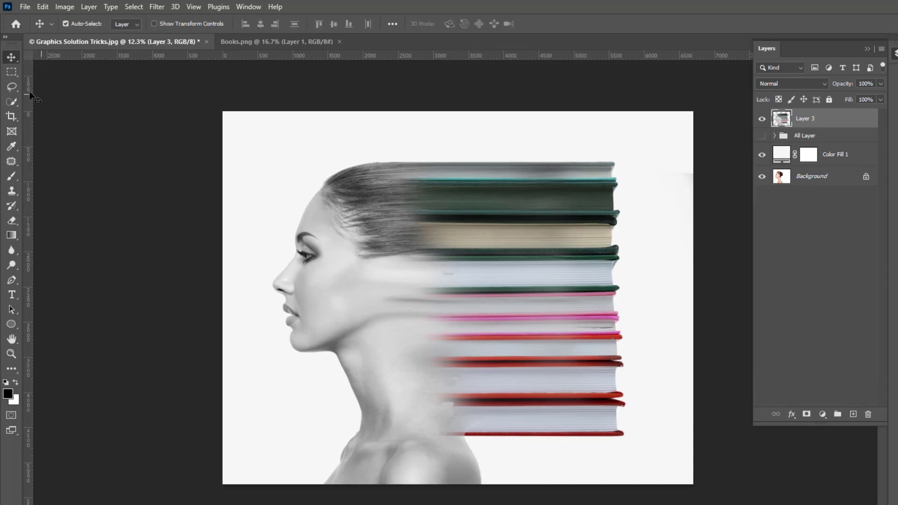
Select the rectangular area down to the base of the book stack, invert the selection, delete the shoulders beneath it on Layer 3, and deselect
{"action": "left_click", "coordinate": [12, 71]}
{"action": "left_click", "coordinate": [55, 74]}
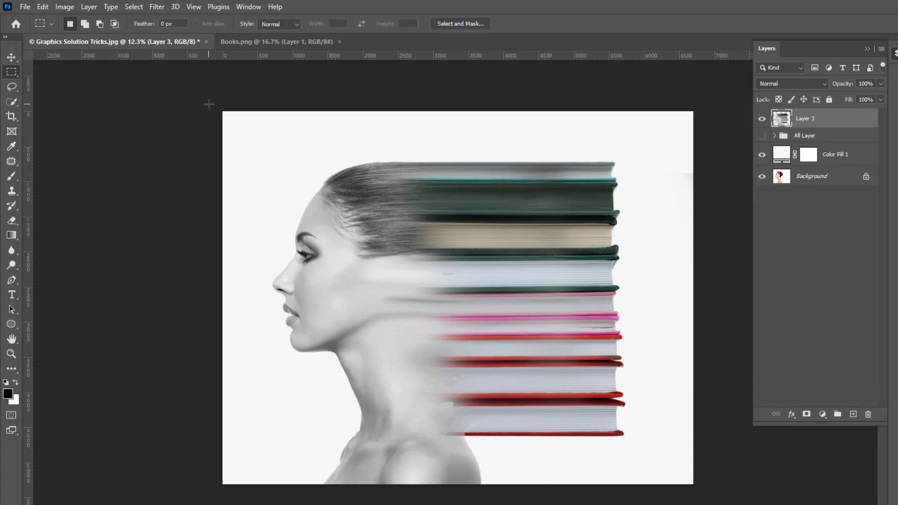
{"action": "left_click_drag", "start_coordinate": [223, 111], "coordinate": [699, 434]}
{"action": "left_click", "coordinate": [133, 6]}
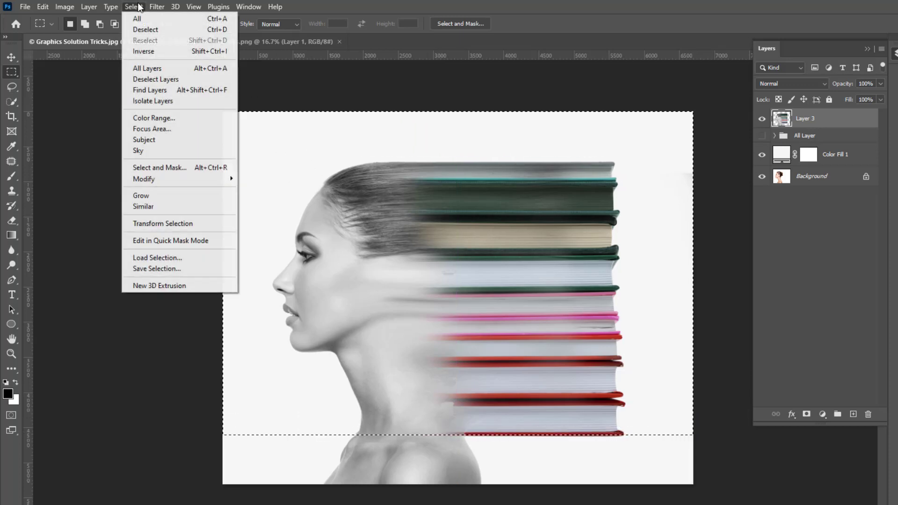
{"action": "left_click", "coordinate": [152, 52]}
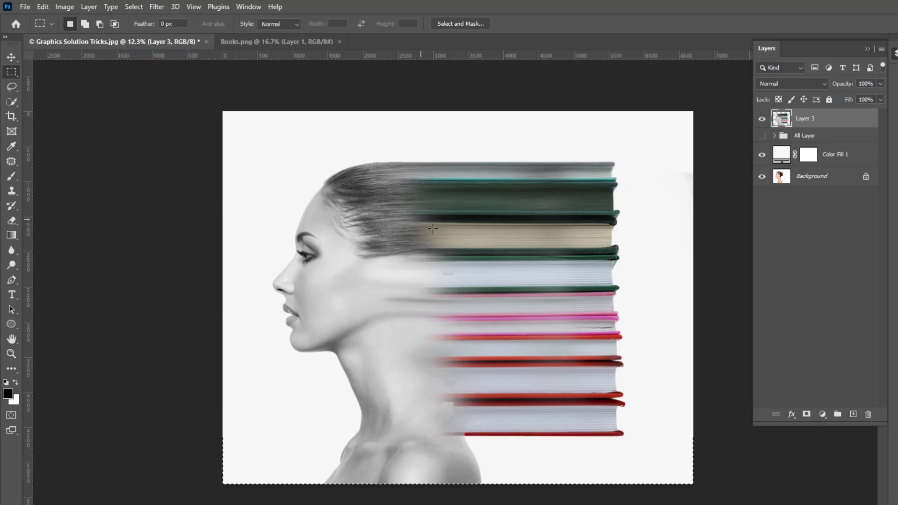
{"action": "key", "text": "Delete"}
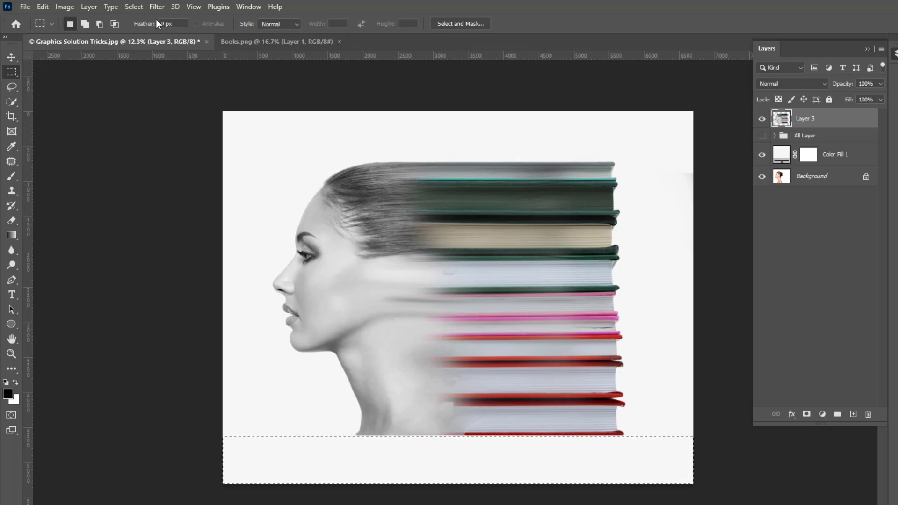
{"action": "left_click", "coordinate": [134, 7]}
{"action": "left_click", "coordinate": [140, 28]}
{"action": "scroll", "coordinate": [467, 297], "scroll_direction": "up", "scroll_amount": 2}
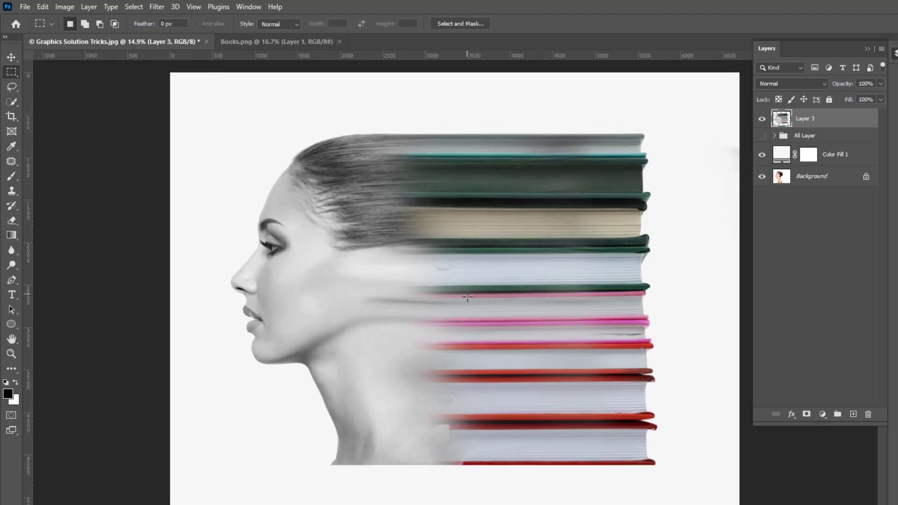
Extend the canvas downward with the Crop tool to add empty space below the head and books
{"action": "left_click_drag", "start_coordinate": [488, 310], "coordinate": [483, 314]}
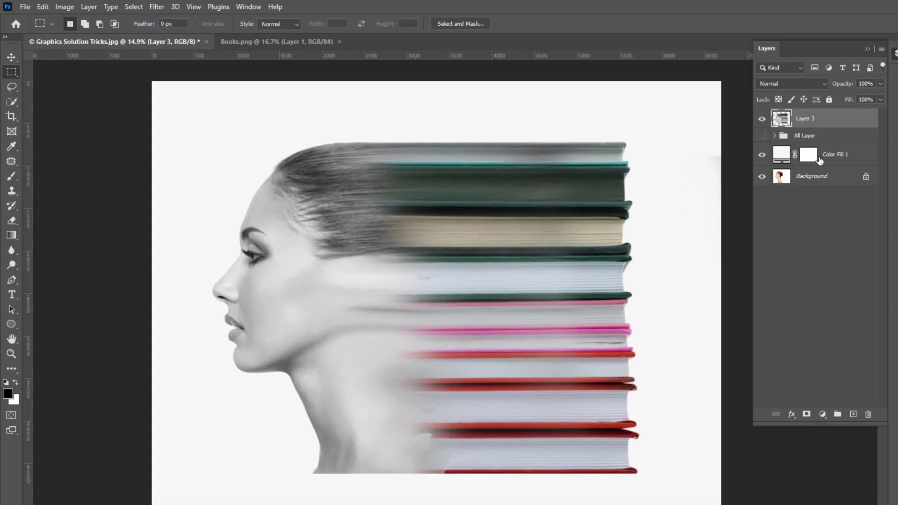
{"action": "left_click", "coordinate": [13, 116]}
{"action": "left_click", "coordinate": [61, 118]}
{"action": "scroll", "coordinate": [428, 407], "scroll_direction": "down", "scroll_amount": 1}
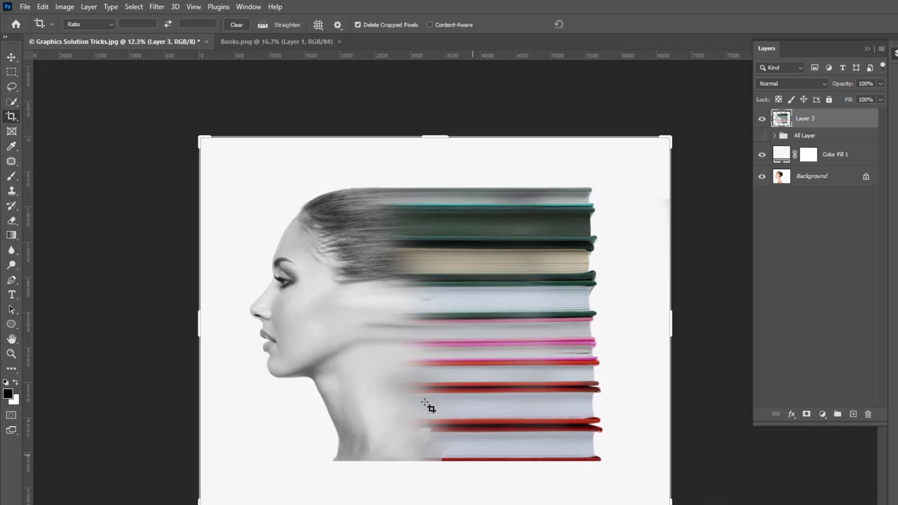
{"action": "left_click_drag", "start_coordinate": [427, 504], "coordinate": [423, 504]}
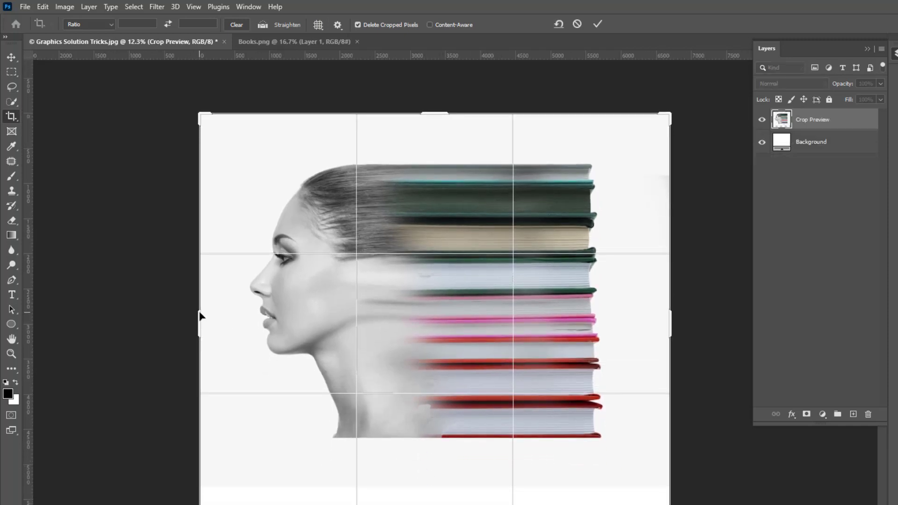
{"action": "key", "text": "Return"}
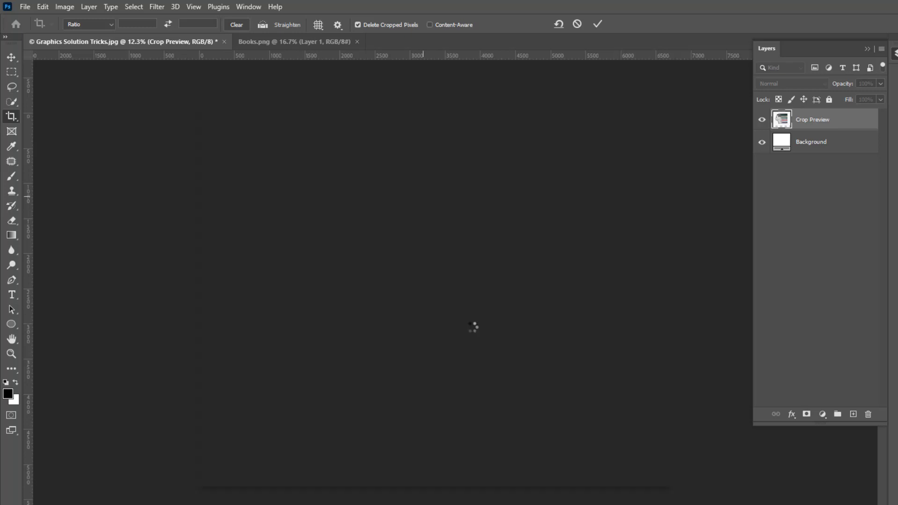
Add a new empty layer directly above the hidden All Layer group, beneath Layer 3
{"action": "scroll", "coordinate": [480, 353], "scroll_direction": "up", "scroll_amount": 1}
{"action": "left_click_drag", "start_coordinate": [464, 346], "coordinate": [463, 345]}
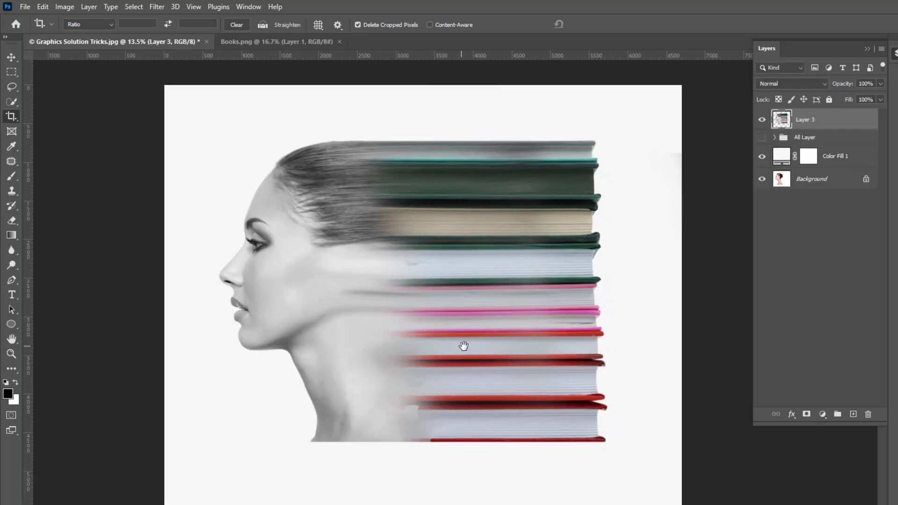
{"action": "left_click", "coordinate": [846, 143]}
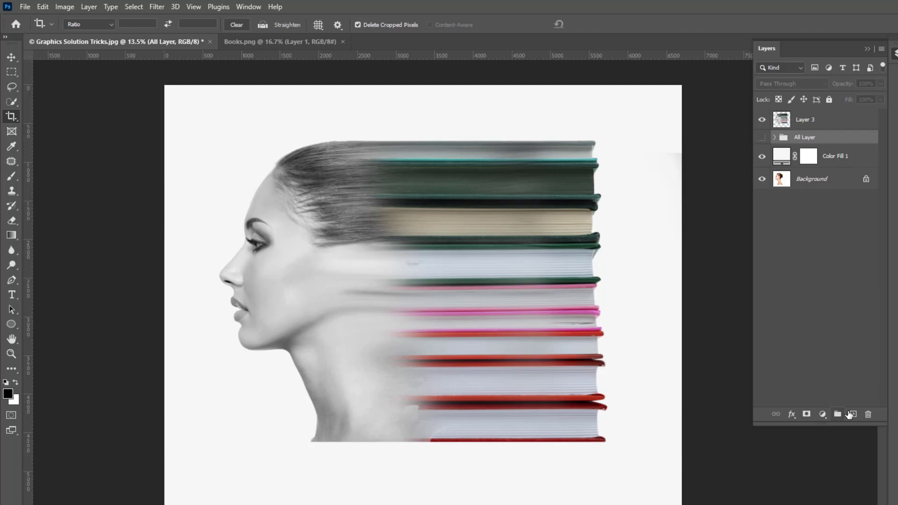
{"action": "left_click", "coordinate": [851, 415]}
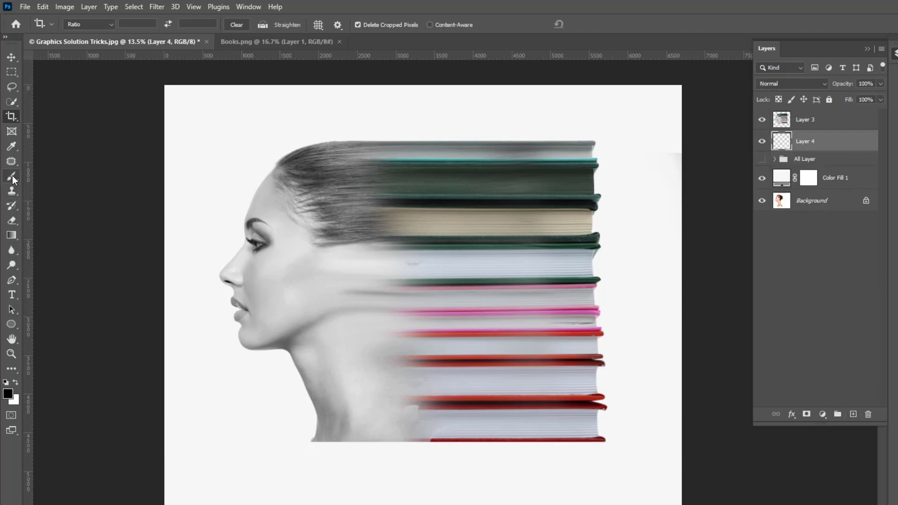
Enlarge the soft brush to 2700 px, keep the foreground colour black (#000000), and paint a single dab mid-canvas on Layer 4
{"action": "left_click_drag", "start_coordinate": [12, 175], "coordinate": [65, 178]}
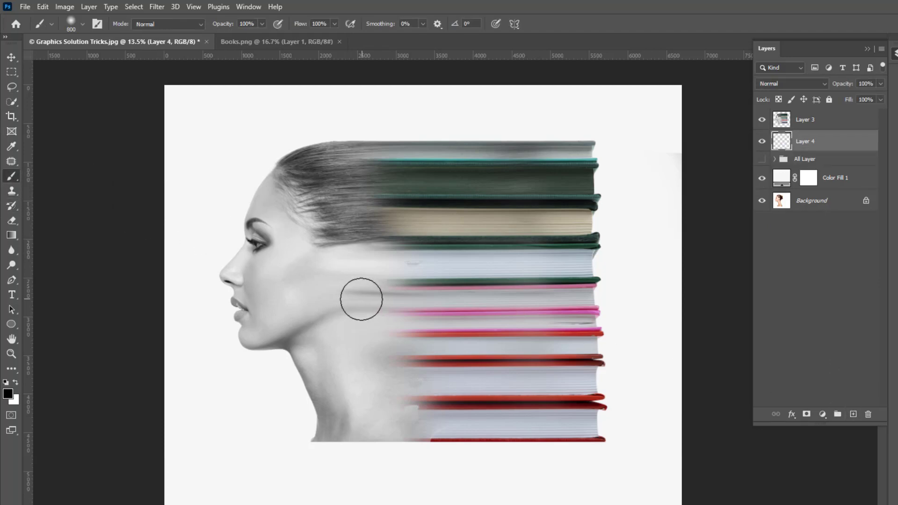
{"action": "key", "text": "bracketright"}
{"action": "key", "text": "bracketright"}
{"action": "key", "text": "bracketright"}
{"action": "key", "text": "bracketright"}
{"action": "key", "text": "bracketright"}
{"action": "key", "text": "bracketright"}
{"action": "key", "text": "bracketright"}
{"action": "key", "text": "bracketright"}
{"action": "key", "text": "bracketright"}
{"action": "key", "text": "bracketright"}
{"action": "key", "text": "bracketright"}
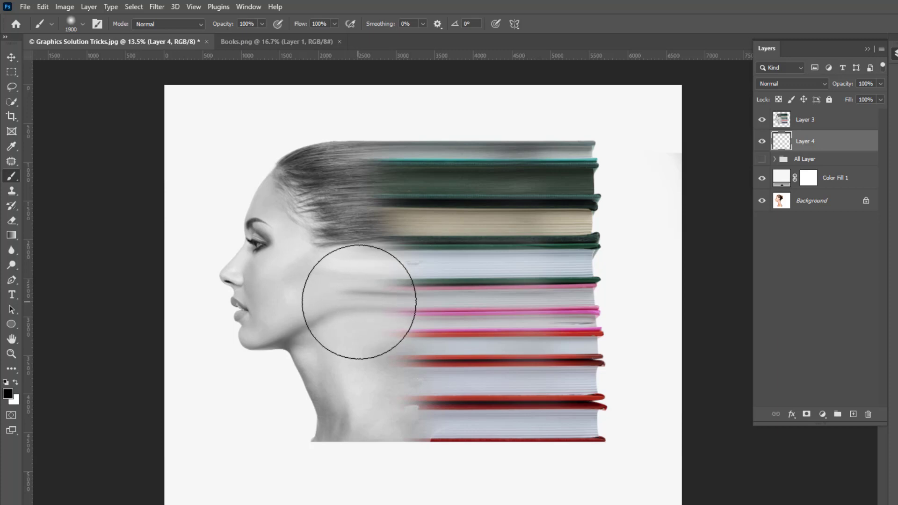
{"action": "key", "text": "bracketright"}
{"action": "key", "text": "bracketright"}
{"action": "key", "text": "bracketright"}
{"action": "key", "text": "bracketright"}
{"action": "key", "text": "bracketright"}
{"action": "key", "text": "bracketright"}
{"action": "key", "text": "bracketright"}
{"action": "key", "text": "bracketright"}
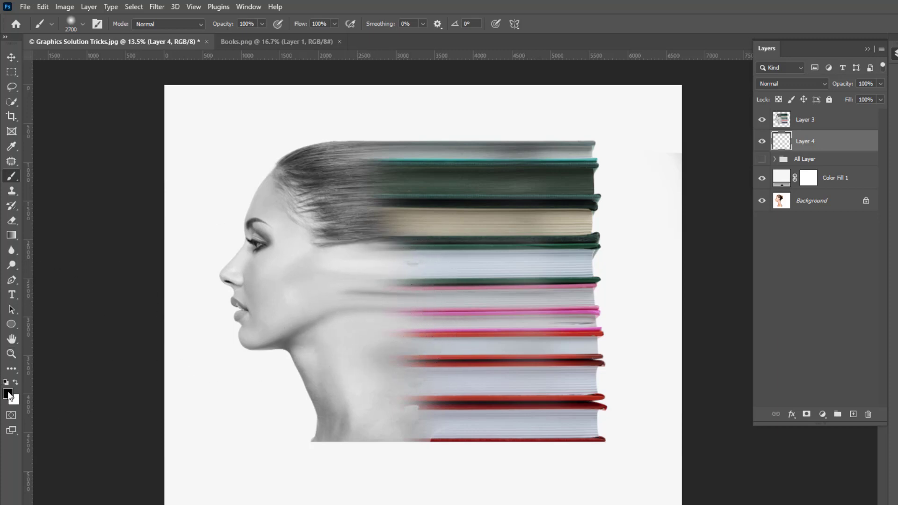
{"action": "left_click", "coordinate": [9, 394]}
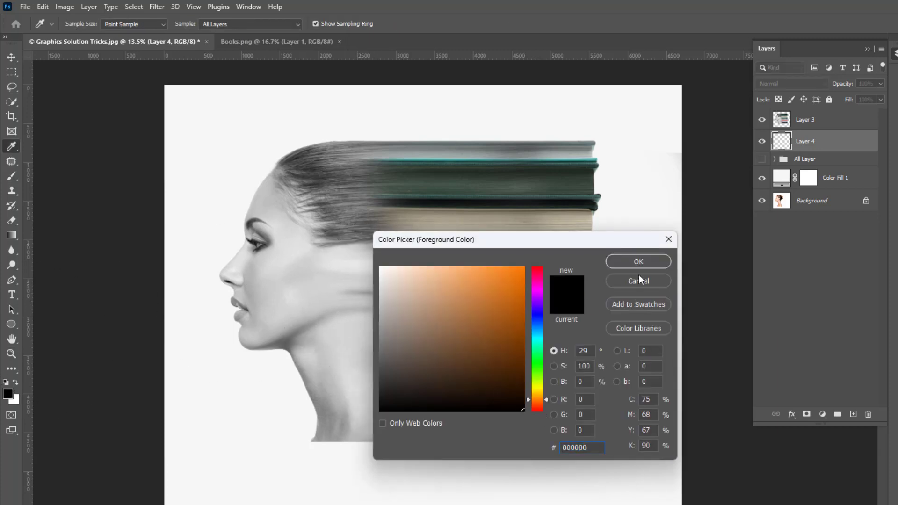
{"action": "left_click", "coordinate": [639, 262]}
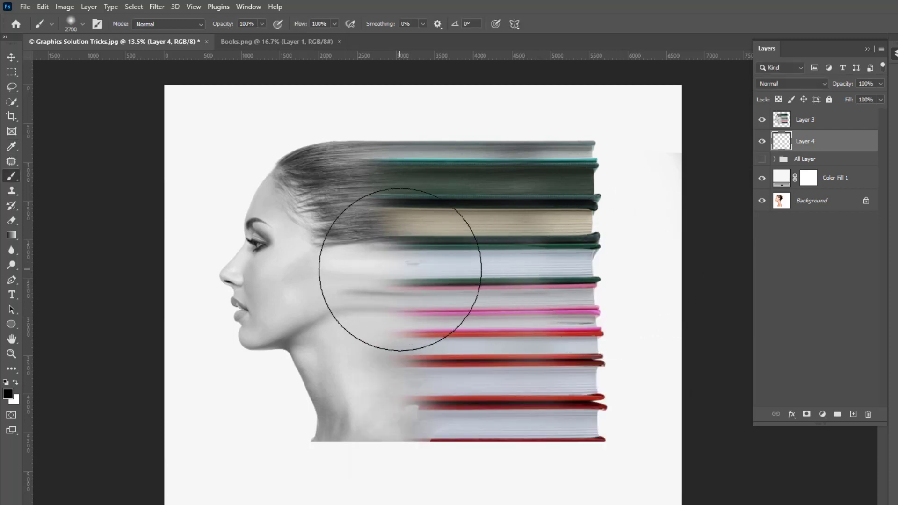
{"action": "left_click", "coordinate": [426, 274]}
Transform the black dab into a thin shadow 138.39% wide and 5.19% high, placed just below the neck and books
{"action": "key", "text": "ctrl+t"}
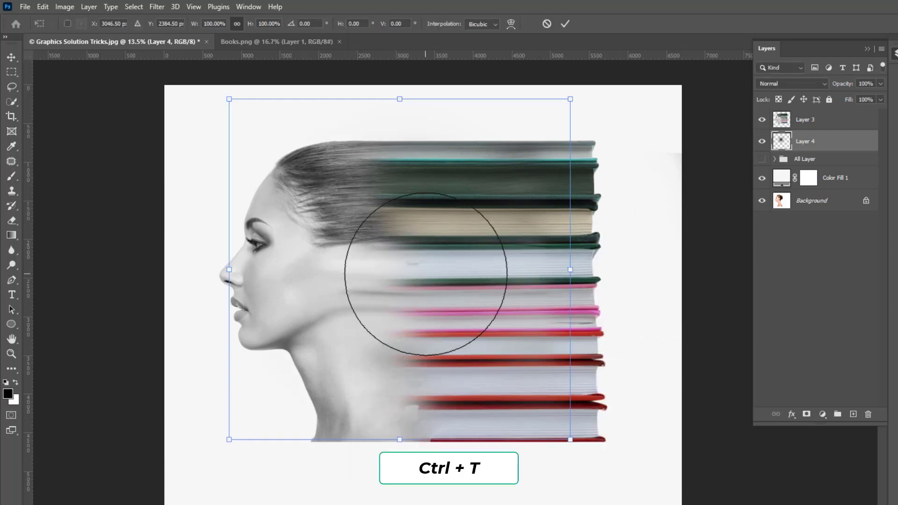
{"action": "left_click_drag", "start_coordinate": [398, 97], "coordinate": [498, 470]}
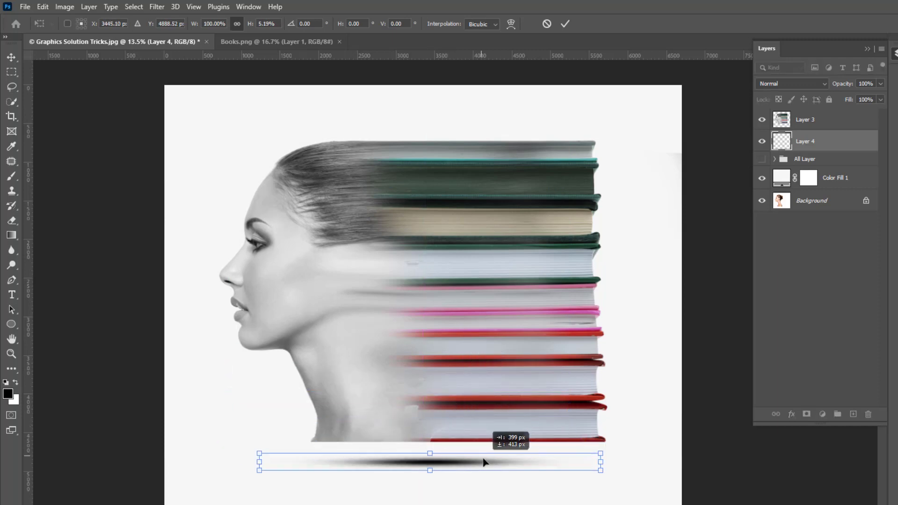
{"action": "left_click_drag", "start_coordinate": [612, 467], "coordinate": [665, 464]}
{"action": "left_click_drag", "start_coordinate": [260, 463], "coordinate": [191, 463]}
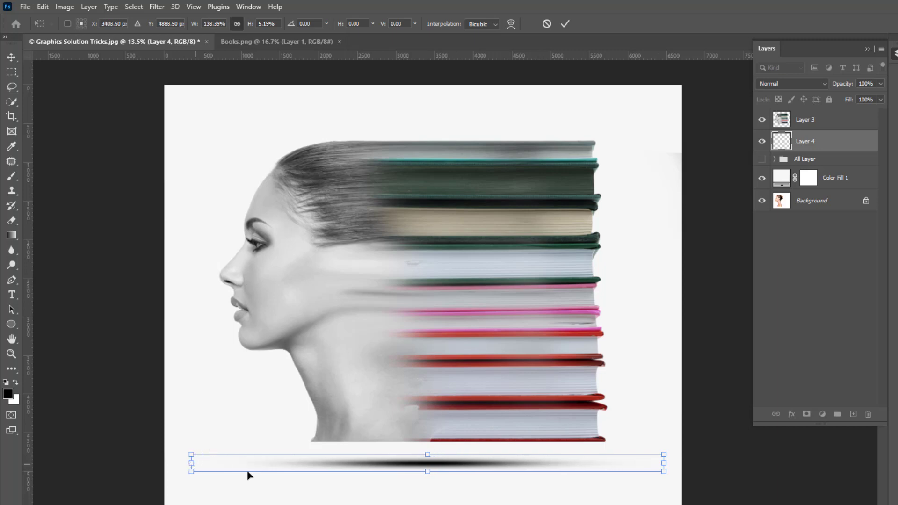
{"action": "mouse_move", "coordinate": [486, 470]}
{"action": "left_mouse_down"}
{"action": "mouse_move", "coordinate": [494, 470]}
{"action": "mouse_move", "coordinate": [484, 470]}
{"action": "left_mouse_up"}
{"action": "key", "text": "Return"}
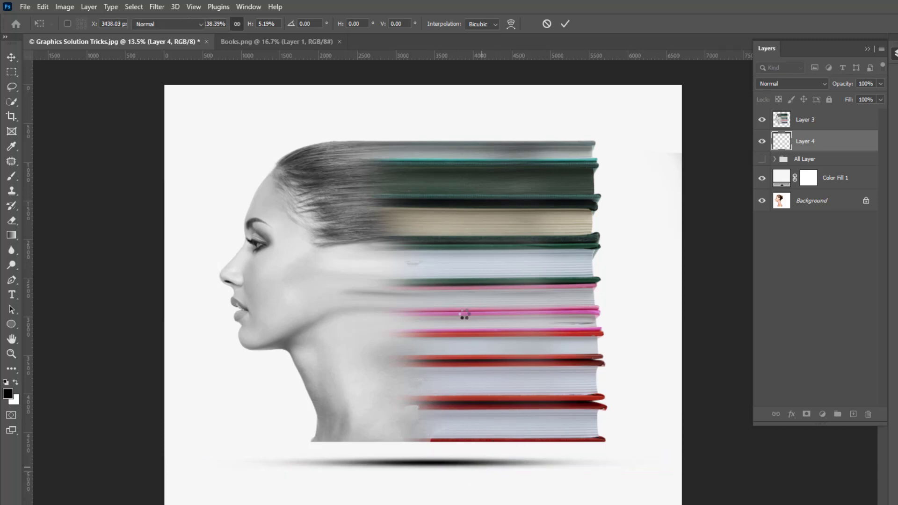
Lower the opacity of the shadow layer to 60%
{"action": "key", "text": "b"}
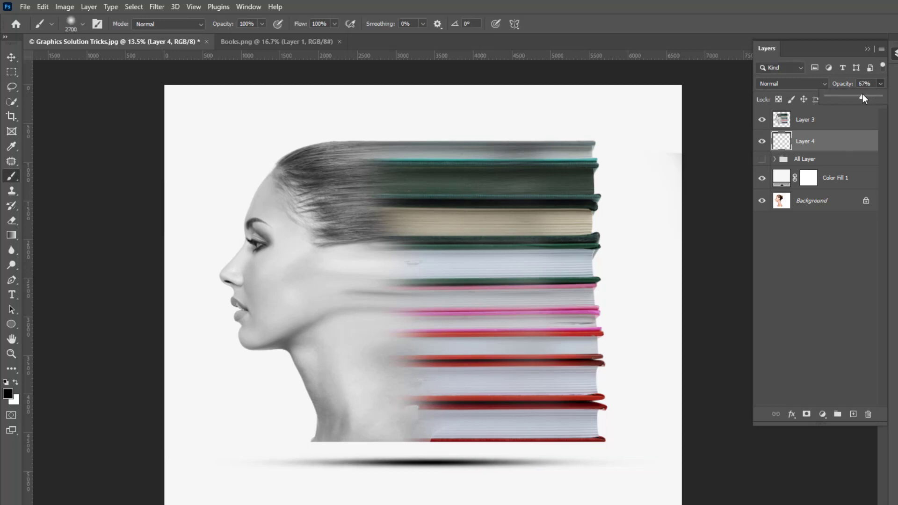
{"action": "left_click_drag", "start_coordinate": [860, 95], "coordinate": [859, 95]}
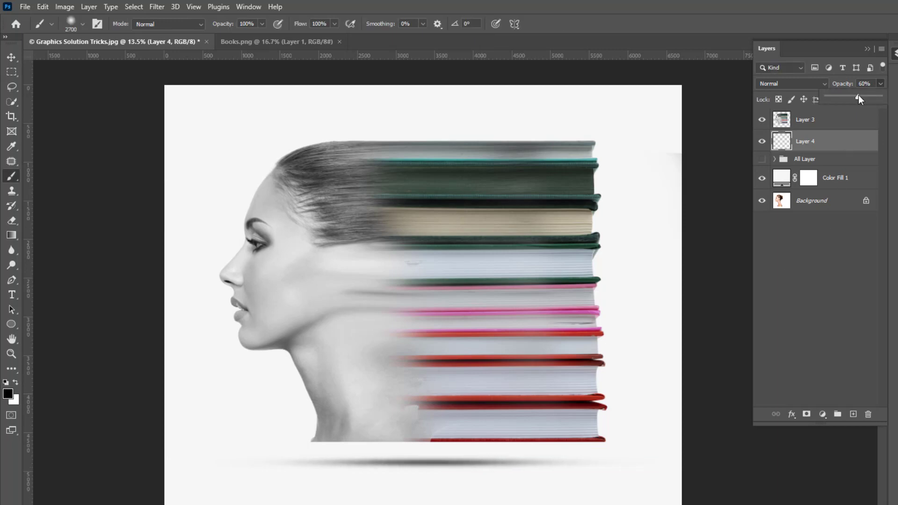
{"action": "left_click_drag", "start_coordinate": [389, 387], "coordinate": [388, 385]}
Shift the shadow slightly to the right beneath the head and books, and compare the composite with the original Background photo
{"action": "key", "text": "v"}
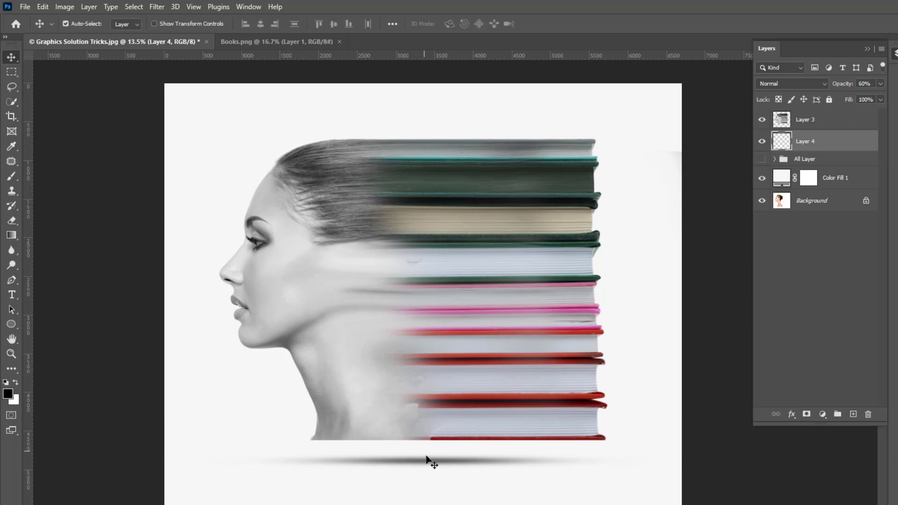
{"action": "left_click_drag", "start_coordinate": [426, 459], "coordinate": [446, 461]}
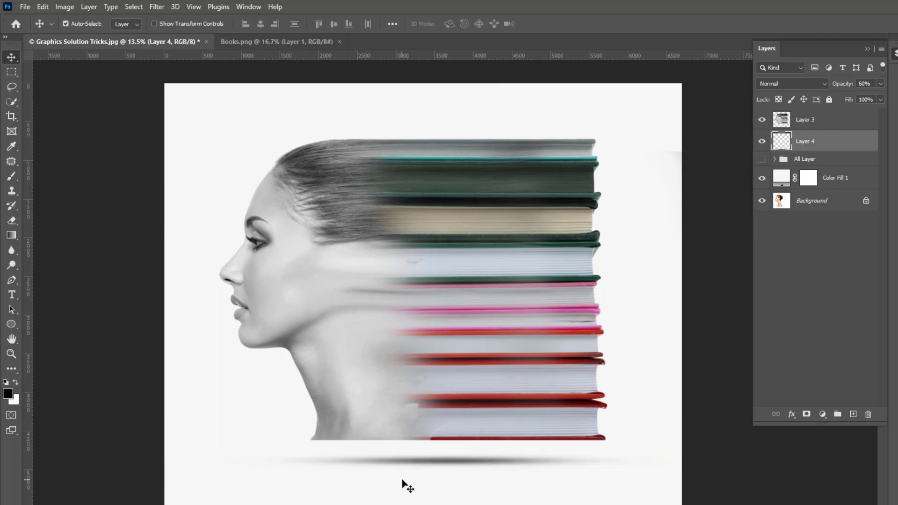
{"action": "scroll", "coordinate": [500, 354], "scroll_direction": "up", "scroll_amount": 2}
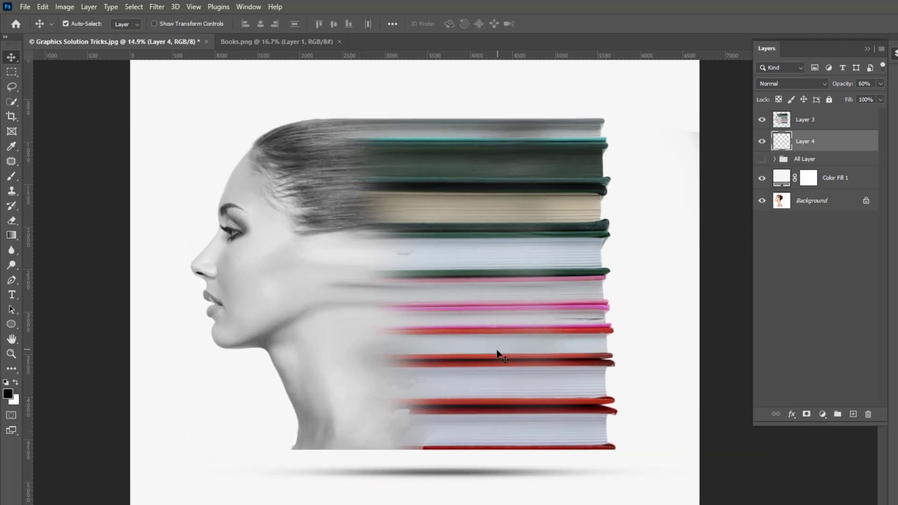
{"action": "left_click", "coordinate": [763, 201], "text": "alt"}
{"action": "left_click", "coordinate": [762, 201], "text": "alt"}
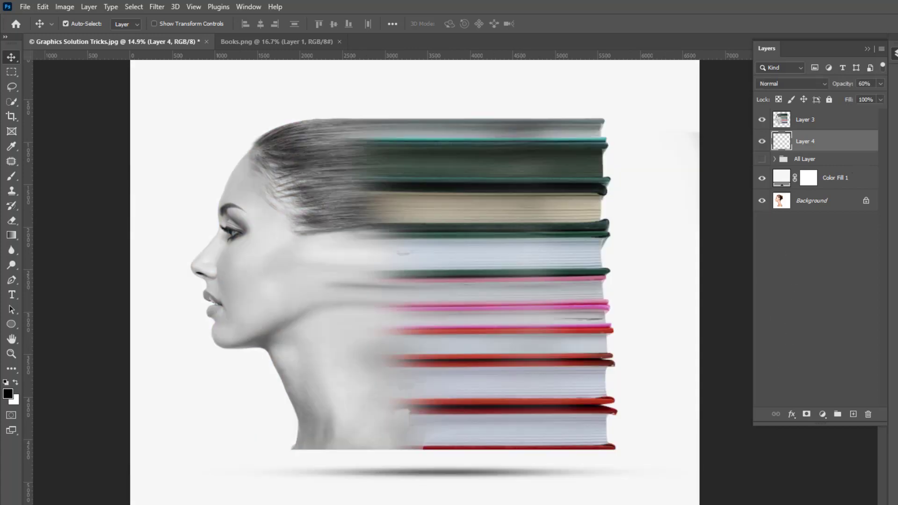